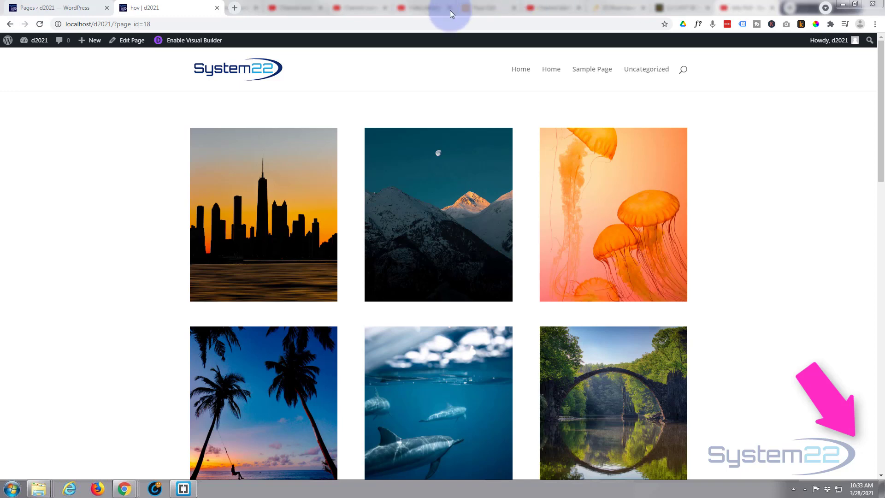
Switch the page into Divi's visual builder mode.
mouse_move(256, 181)
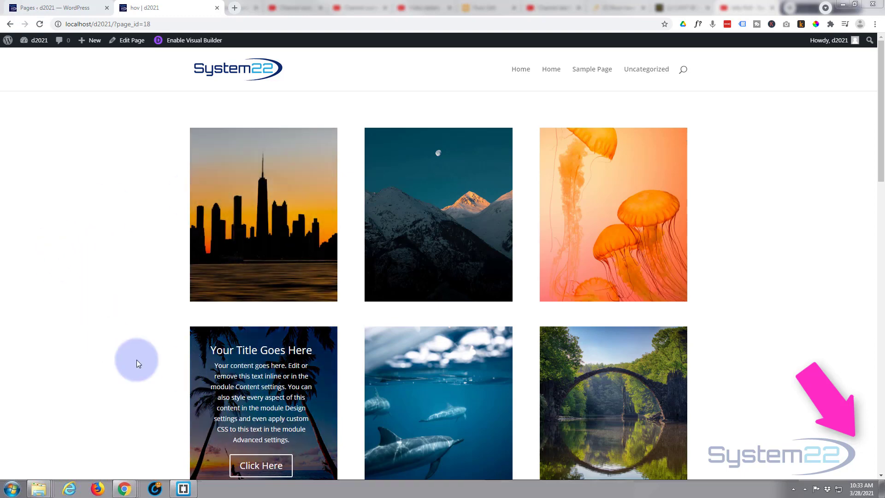
scroll(104, 349, "down", 7)
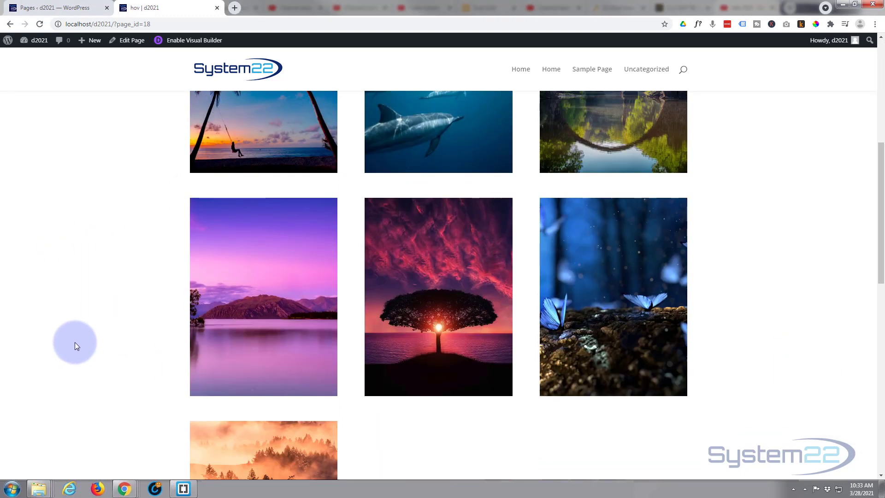
mouse_move(445, 287)
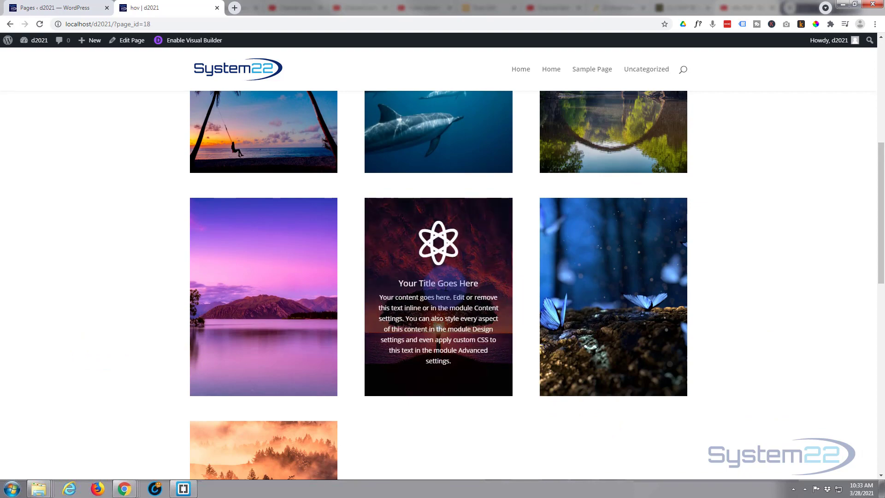
scroll(467, 322, "down", 4)
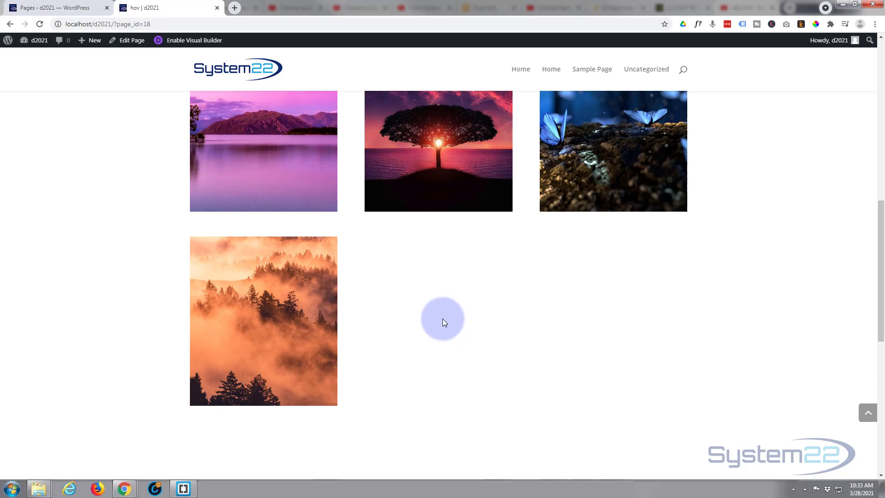
mouse_move(258, 316)
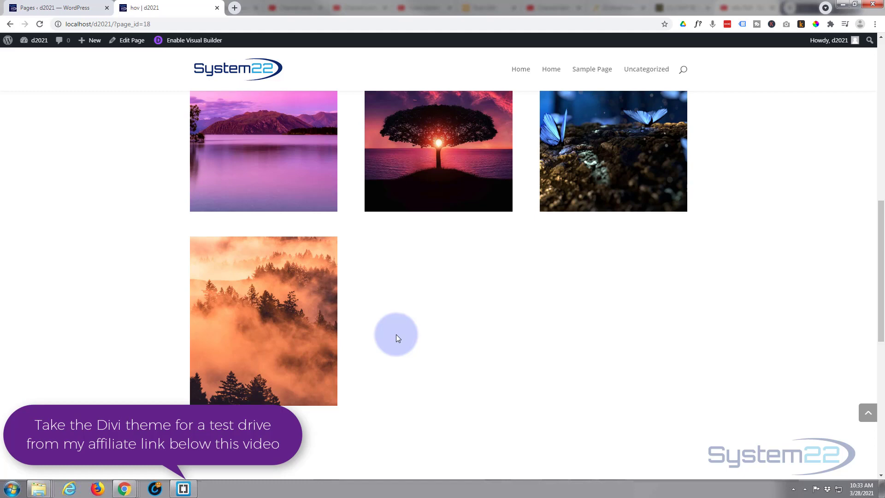
left_click(191, 45)
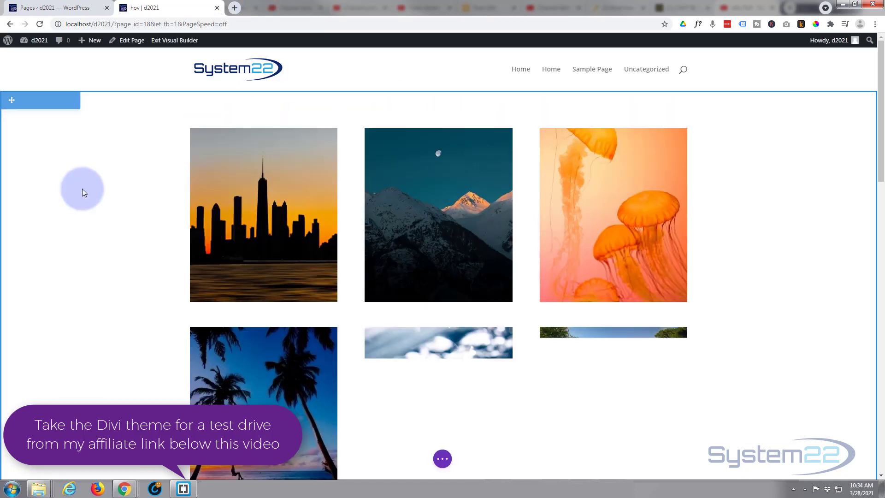
Scroll down to the fog image row and reach its right-hand column.
scroll(83, 190, "down", 3)
scroll(84, 190, "down", 9)
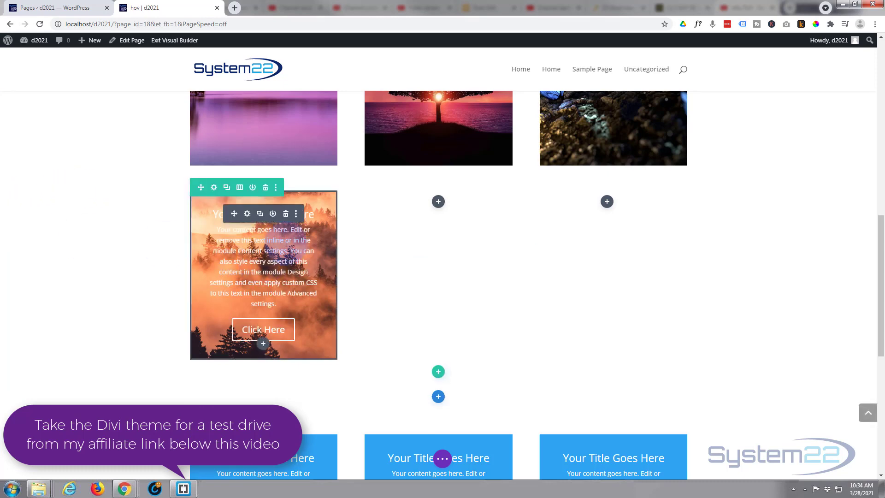
mouse_move(215, 188)
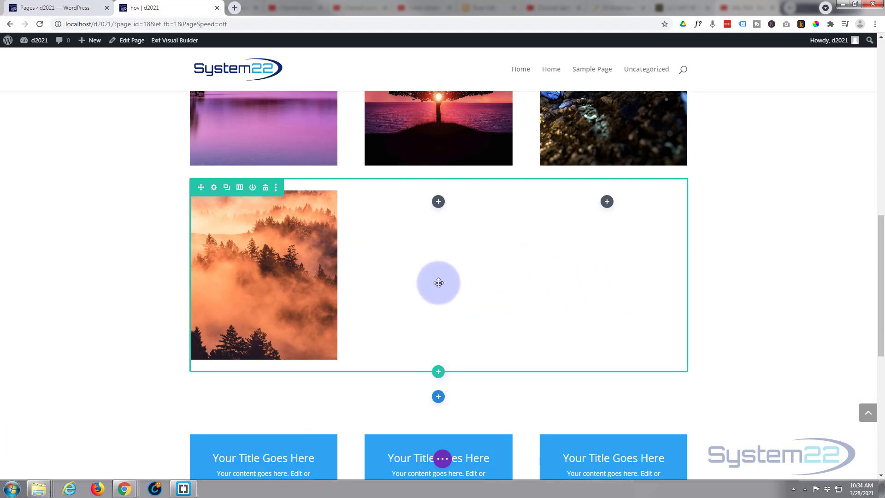
left_click_drag(438, 282, 611, 206)
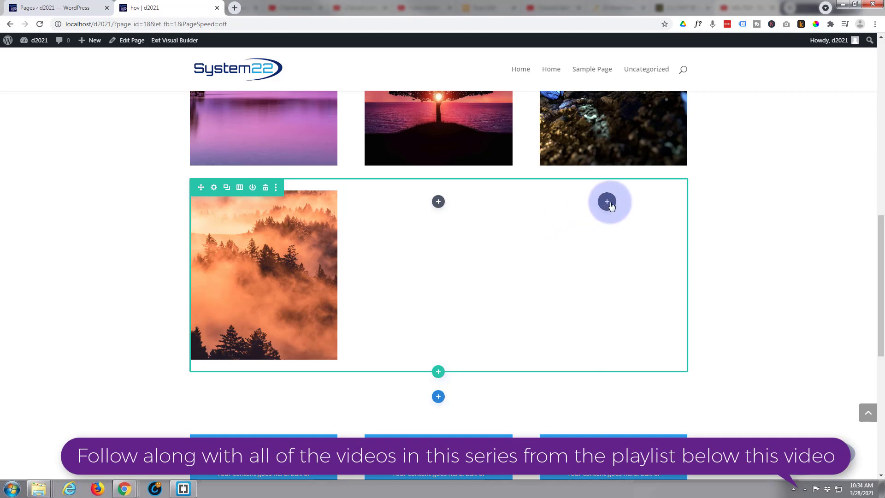
left_click(607, 202)
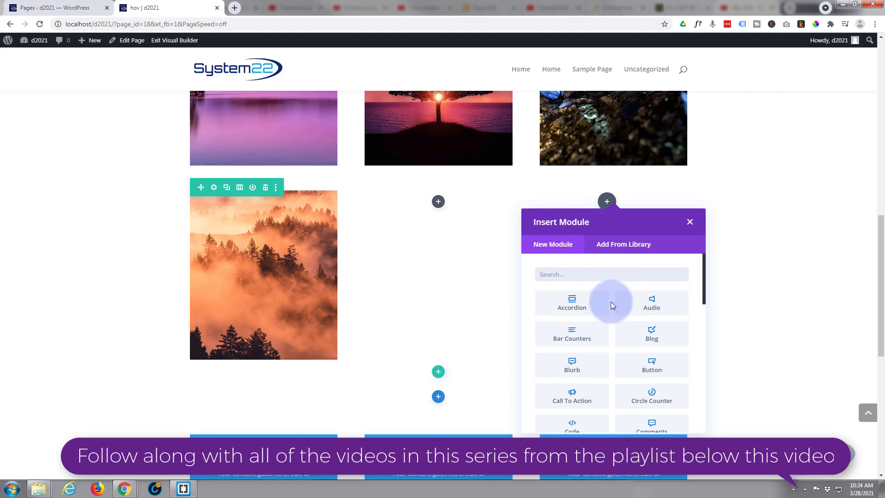
scroll(610, 301, "down", 6)
scroll(610, 302, "down", 3)
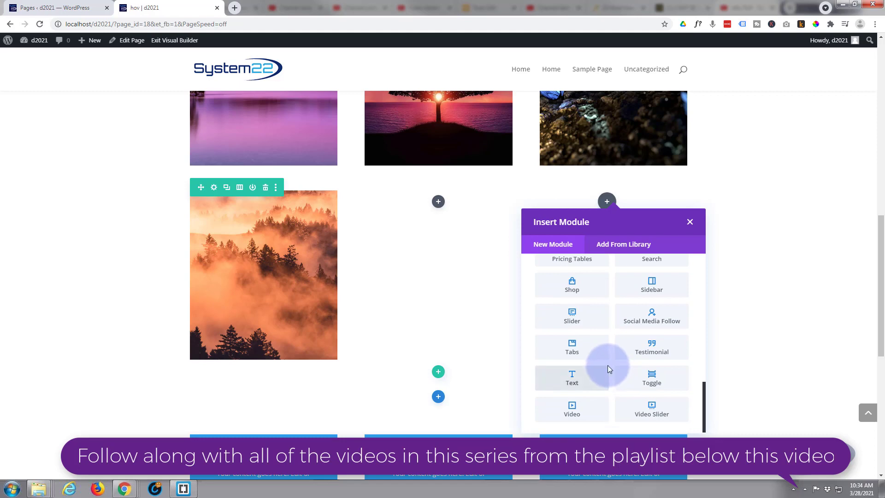
scroll(608, 366, "up", 5)
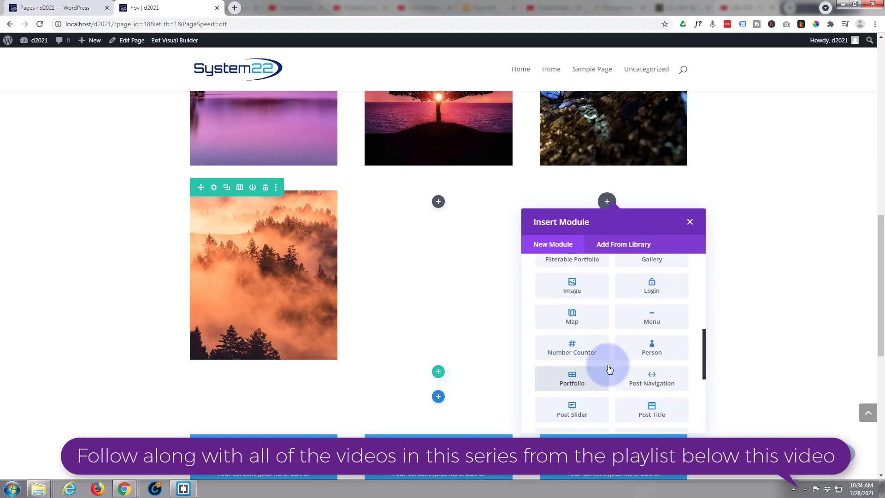
scroll(609, 367, "up", 3)
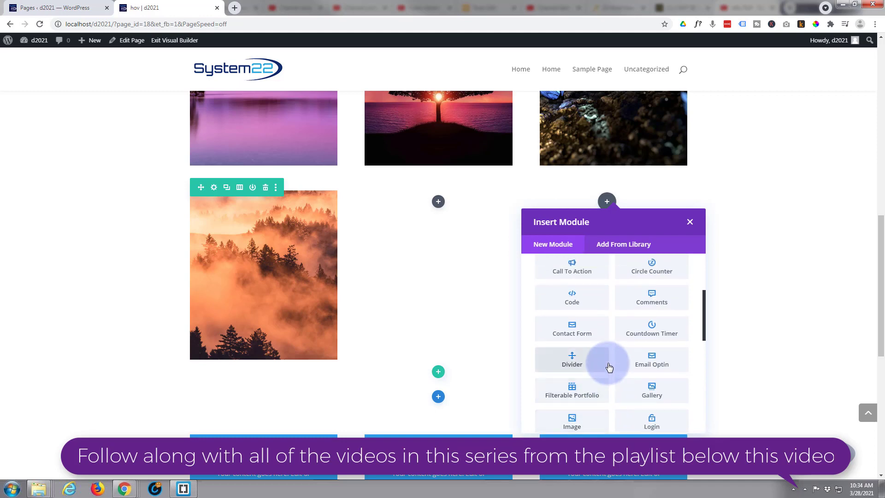
scroll(609, 367, "up", 3)
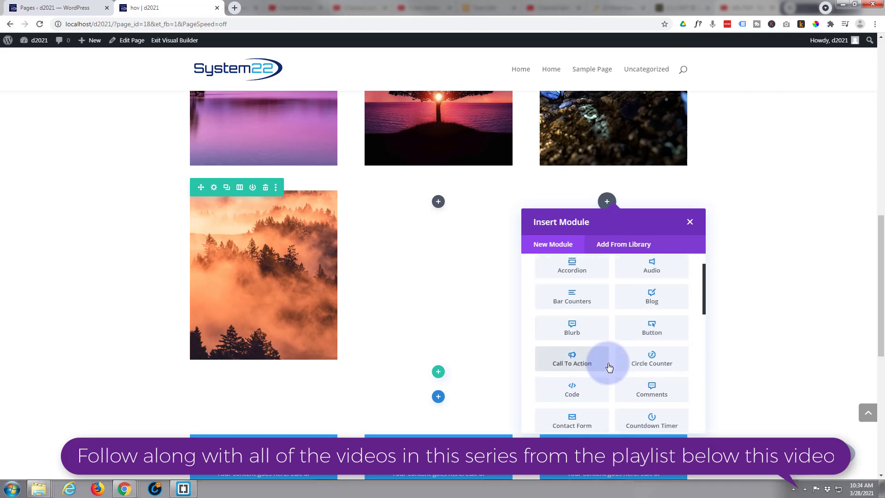
Insert a Call To Action module into the third column and scroll its settings toward Link.
left_click(571, 358)
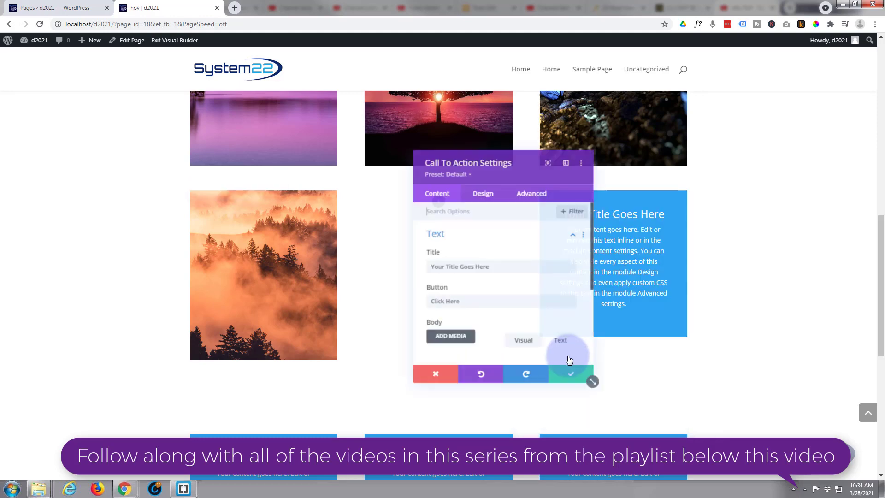
left_click_drag(497, 171, 442, 167)
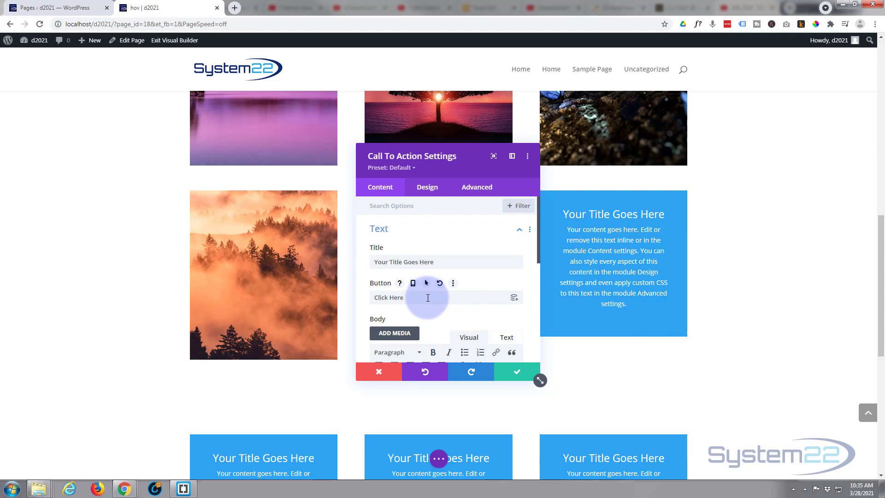
scroll(428, 297, "down", 3)
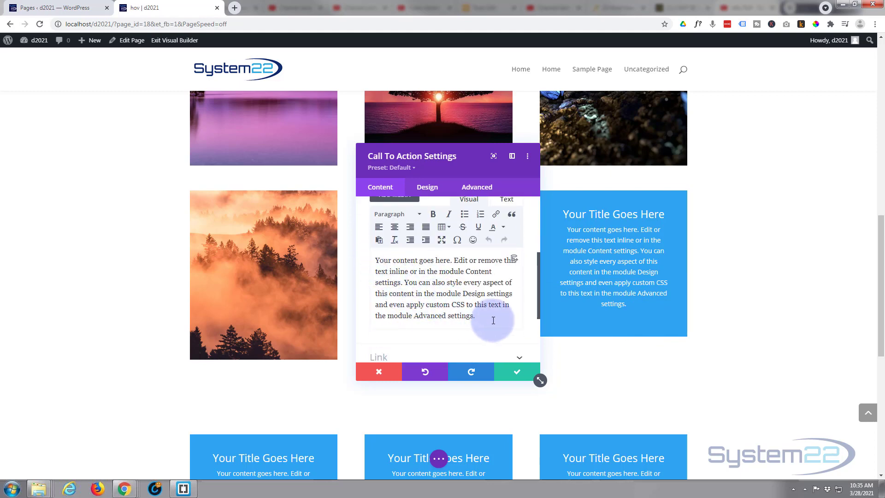
scroll(492, 318, "down", 2)
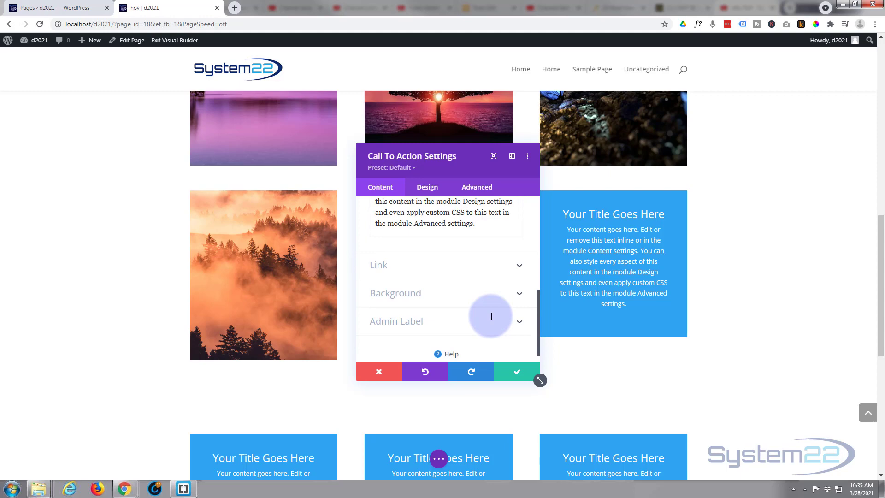
Set the button link URL to # with the link opening in the same window.
left_click(437, 270)
left_click(390, 241)
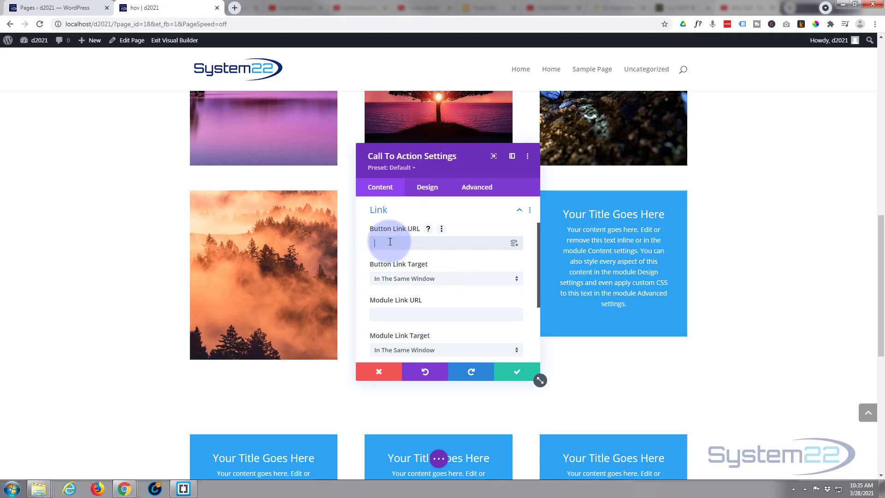
type("#")
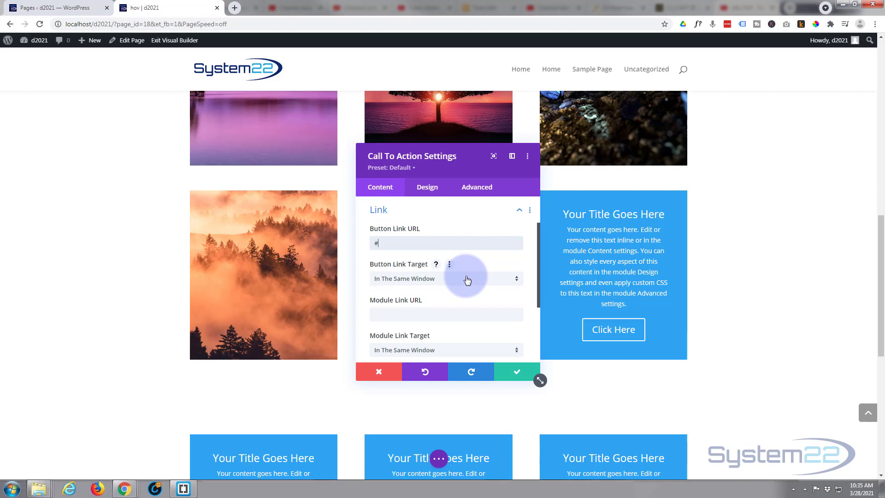
left_click(467, 282)
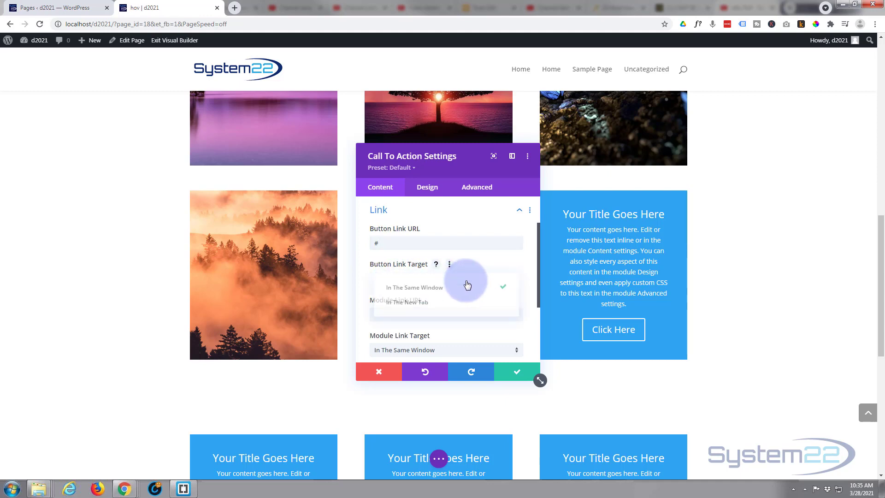
left_click(361, 270)
scroll(357, 269, "down", 1)
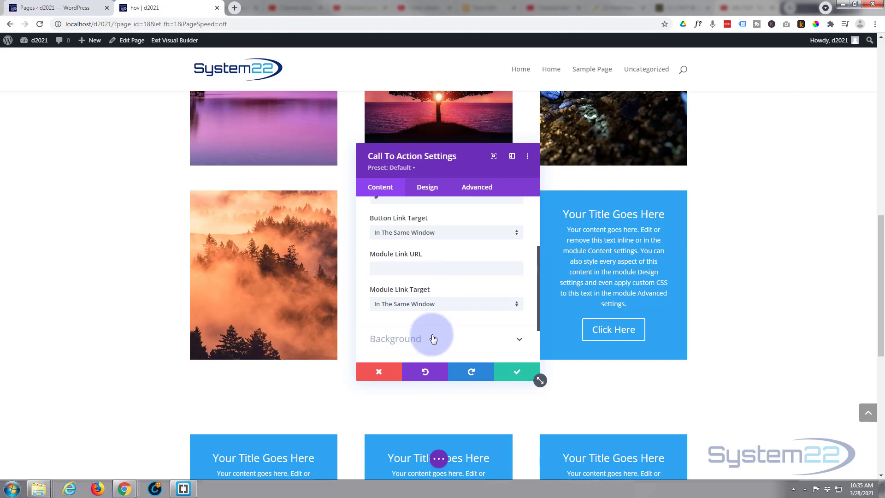
left_click_drag(465, 173, 310, 170)
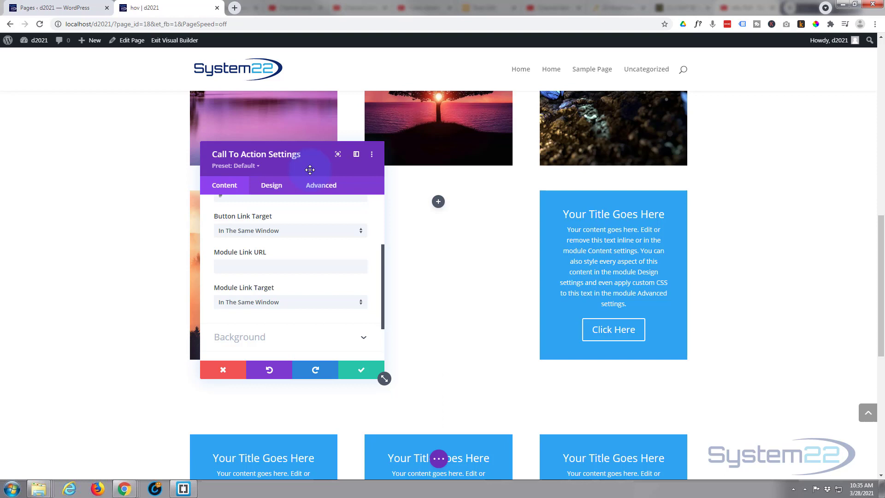
left_click(275, 189)
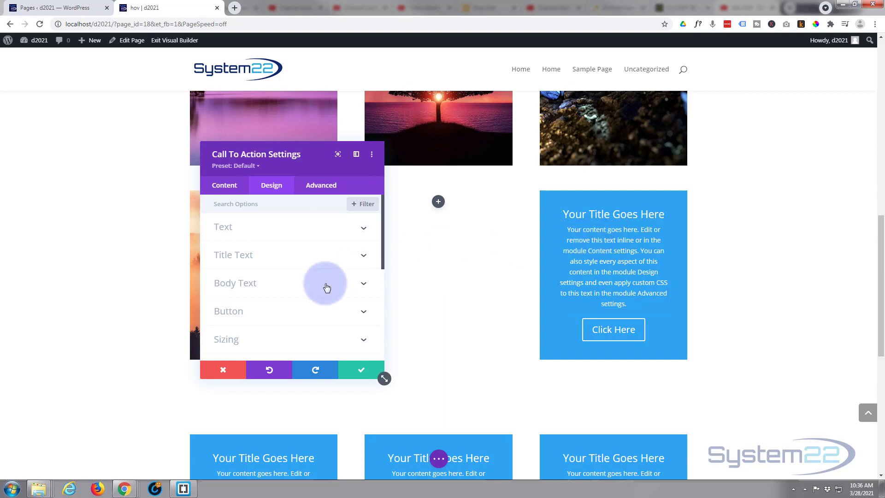
scroll(322, 288, "down", 1)
left_click(279, 294)
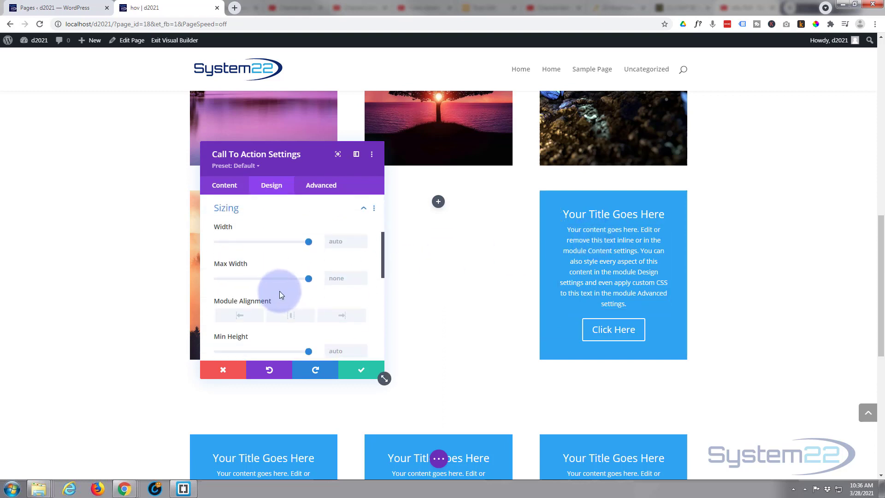
scroll(249, 332, "down", 1)
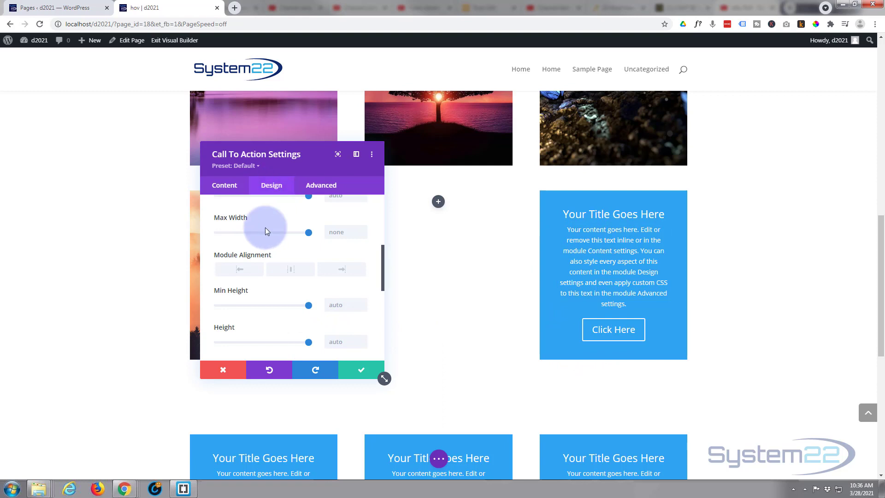
scroll(261, 239, "up", 2)
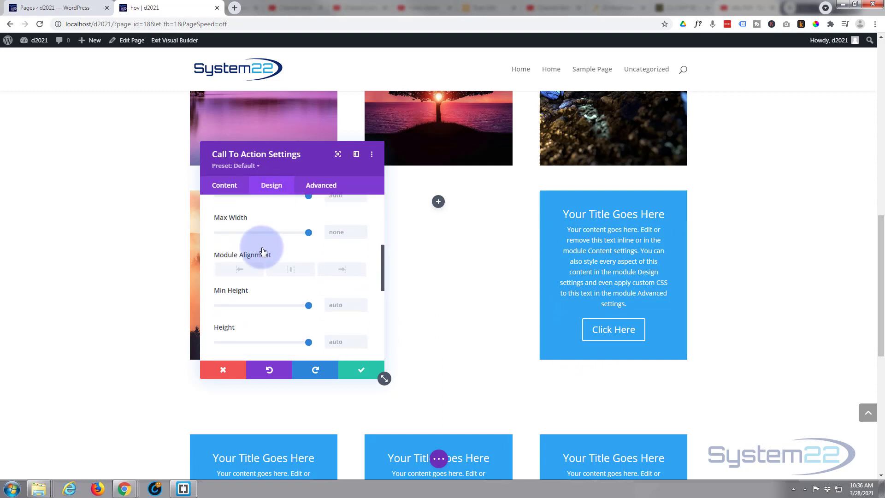
scroll(262, 252, "down", 1)
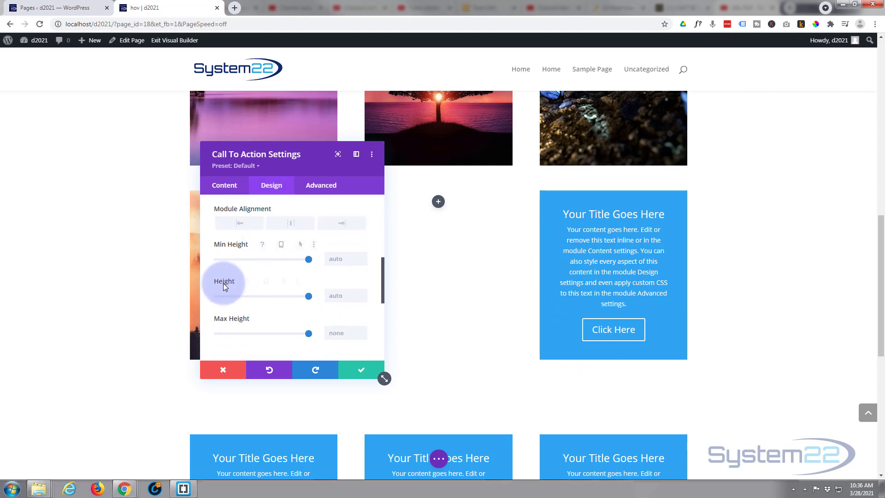
left_click_drag(311, 299, 253, 312)
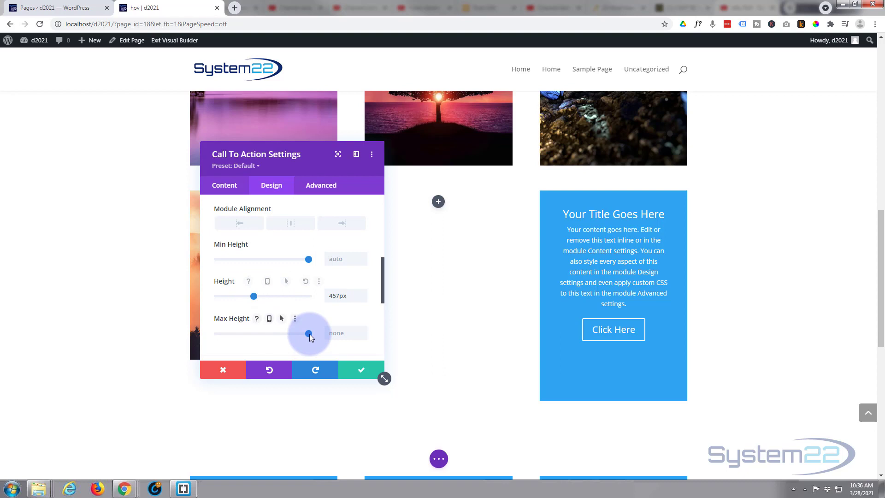
left_click(257, 296)
left_click(258, 295)
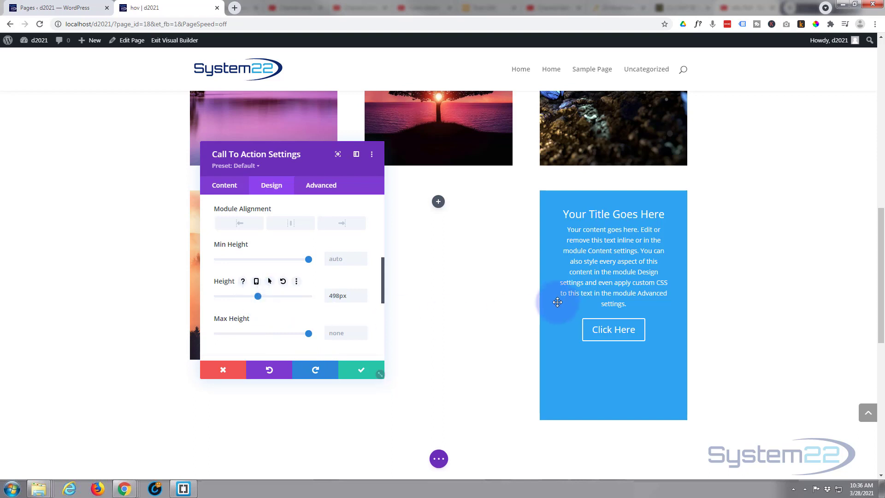
left_click_drag(350, 296, 309, 289)
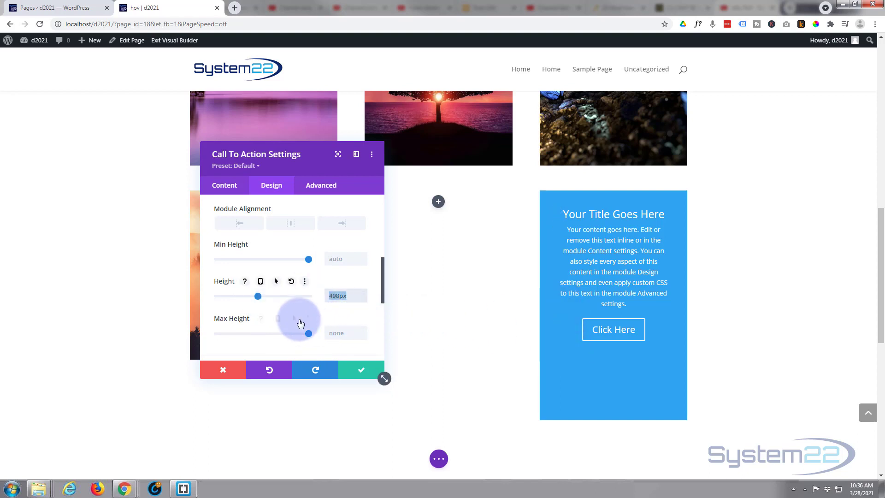
key("BackSpace")
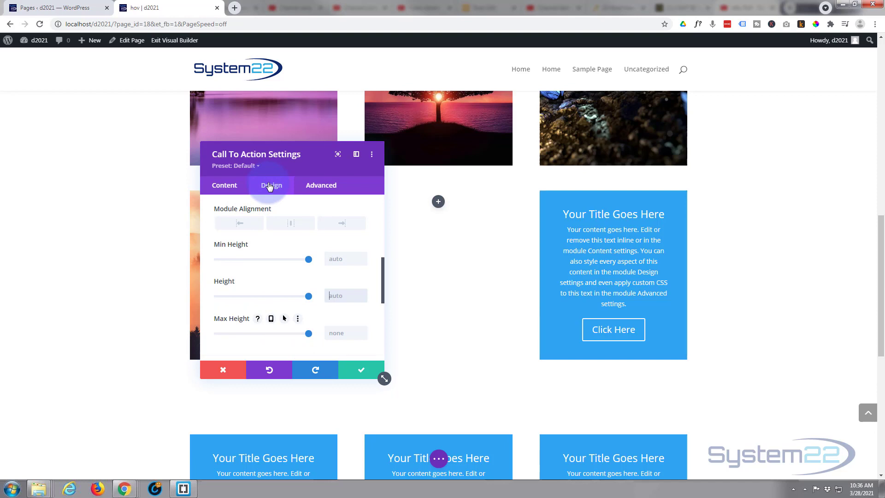
Set the module's Transform rotation to 180deg so it renders upside down.
scroll(289, 327, "down", 2)
scroll(290, 328, "down", 5)
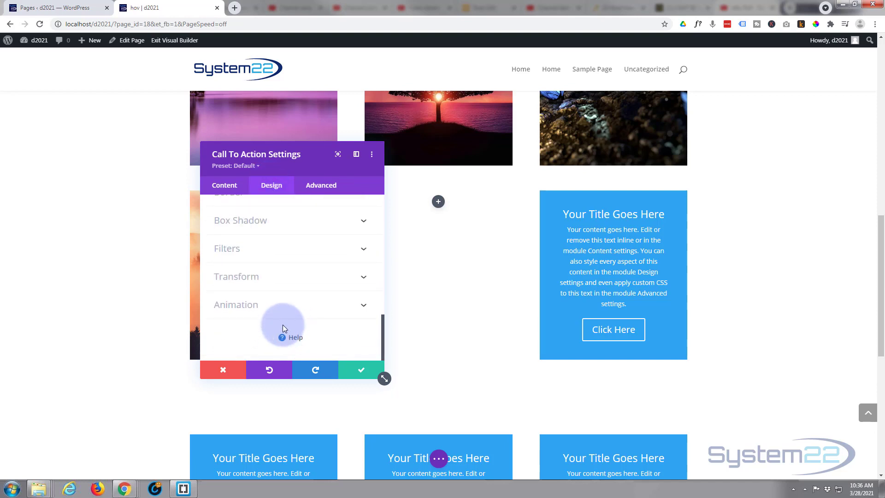
left_click(291, 286)
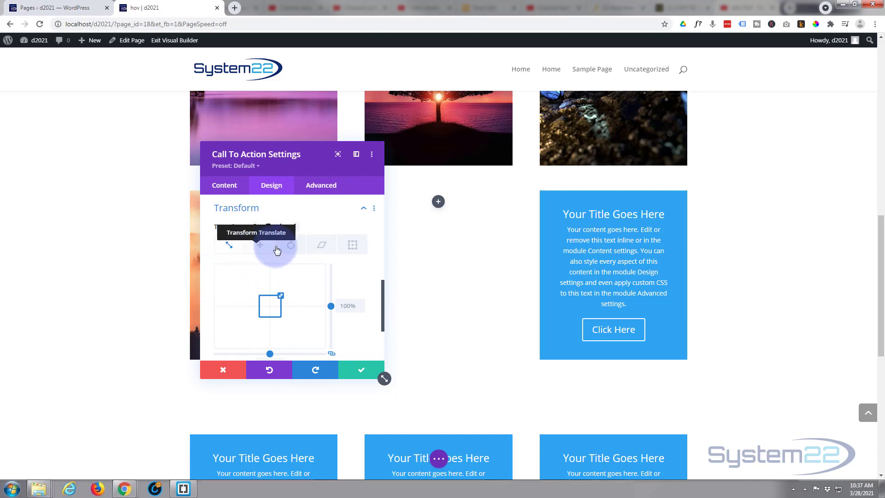
left_click(299, 248)
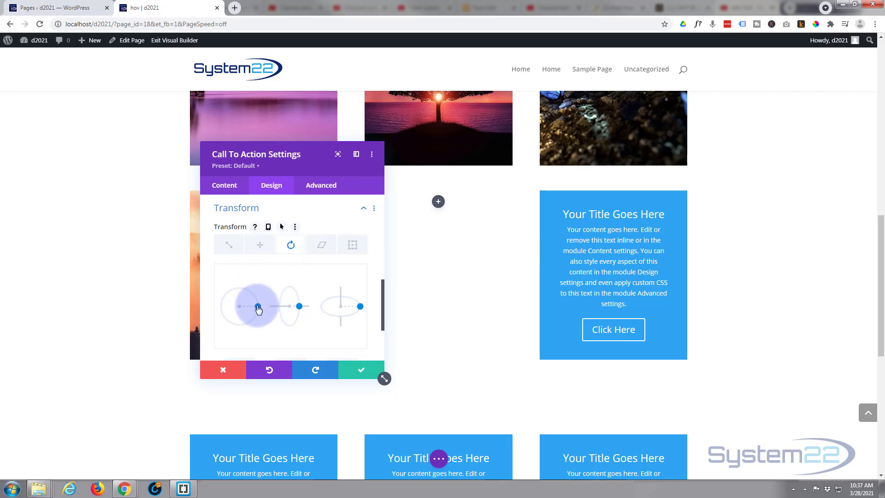
left_click_drag(258, 309, 214, 306)
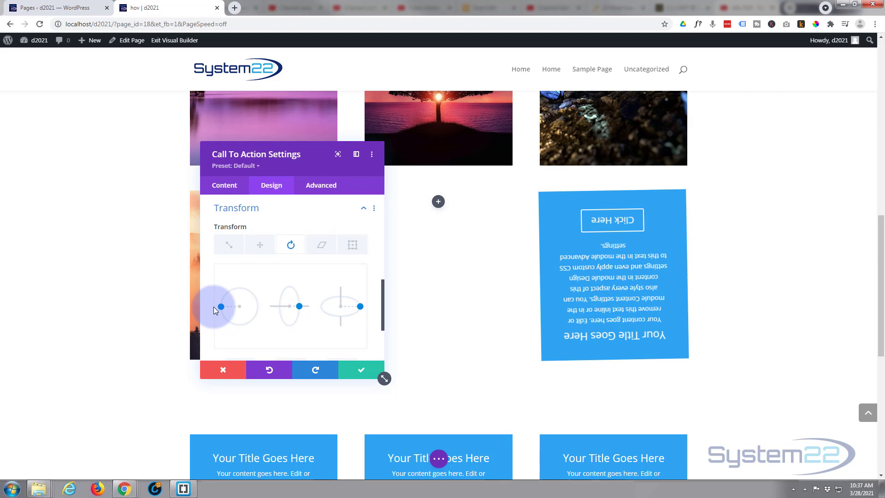
scroll(268, 284, "down", 2)
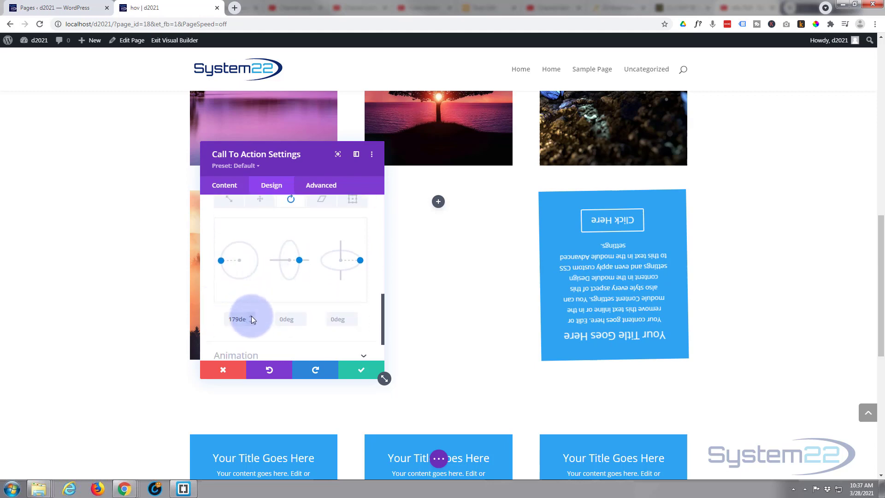
left_click(251, 316)
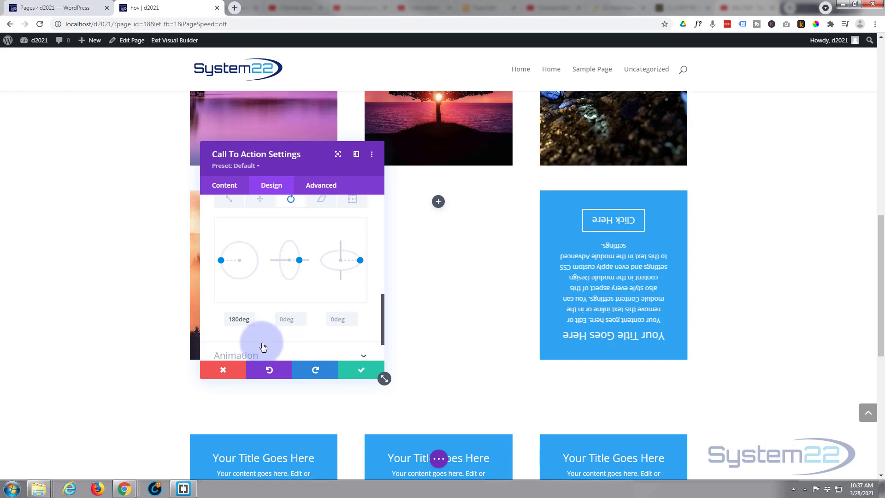
scroll(262, 344, "up", 2)
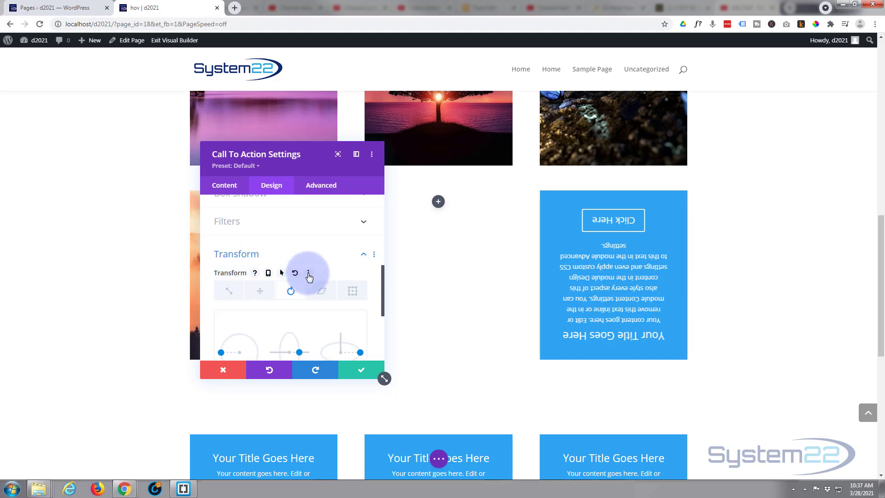
Enable hover transform settings and set the hover rotation to 0deg.
left_click(282, 273)
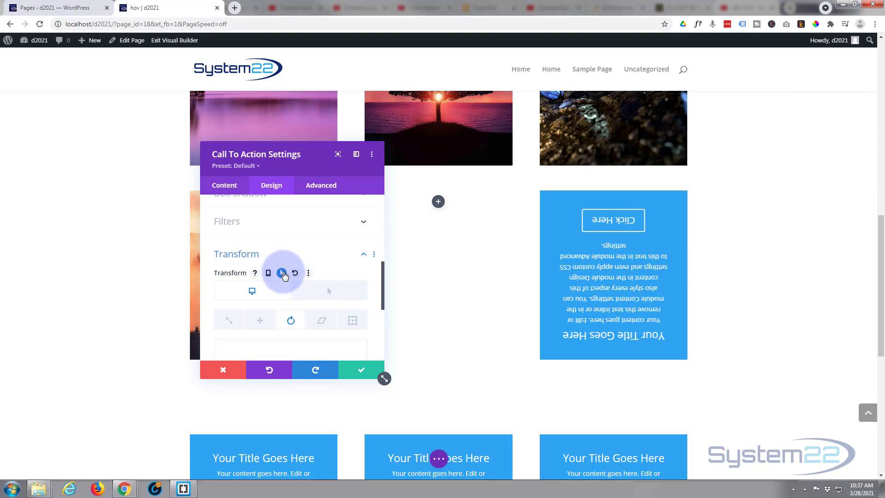
left_click(263, 289)
left_click(329, 294)
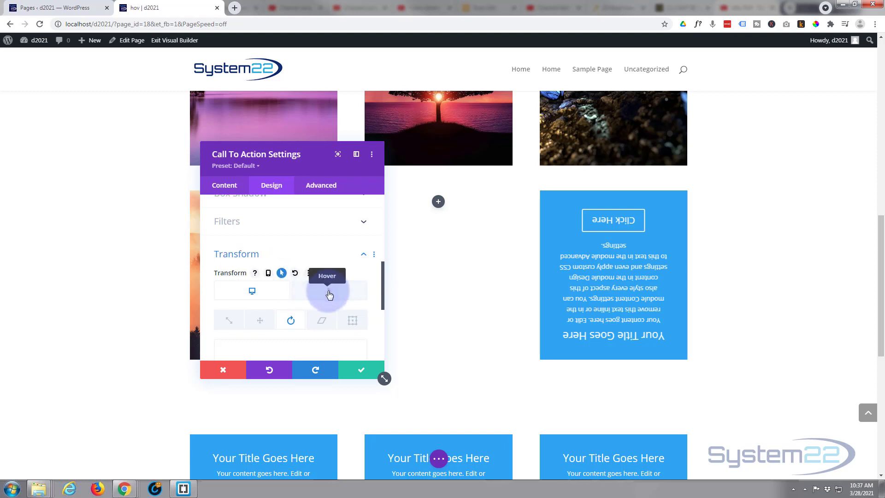
left_click(272, 293)
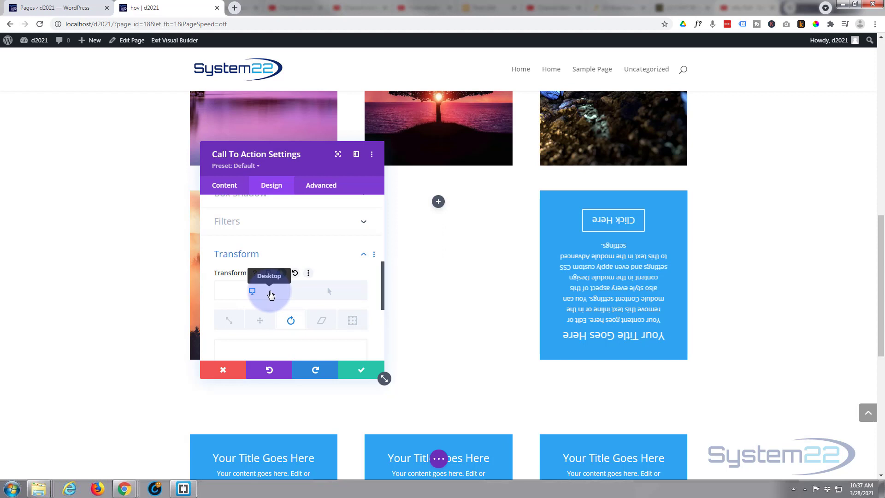
left_click(327, 295)
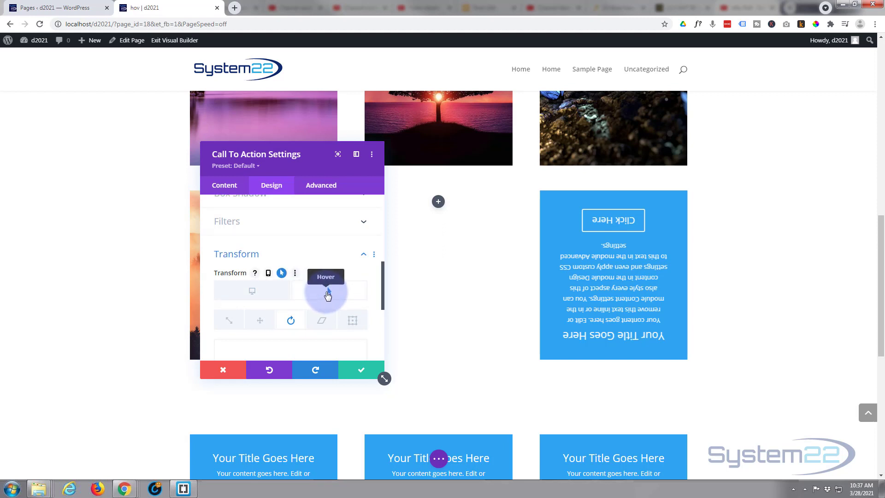
scroll(327, 295, "down", 3)
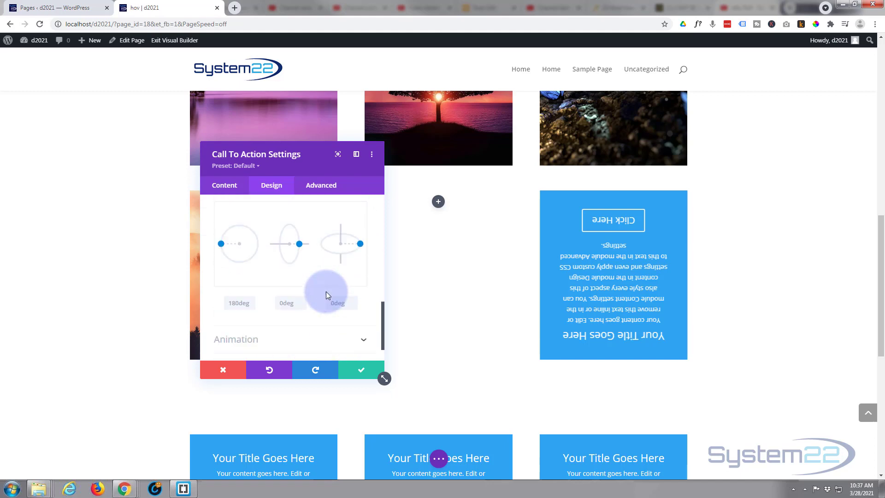
left_click(239, 303)
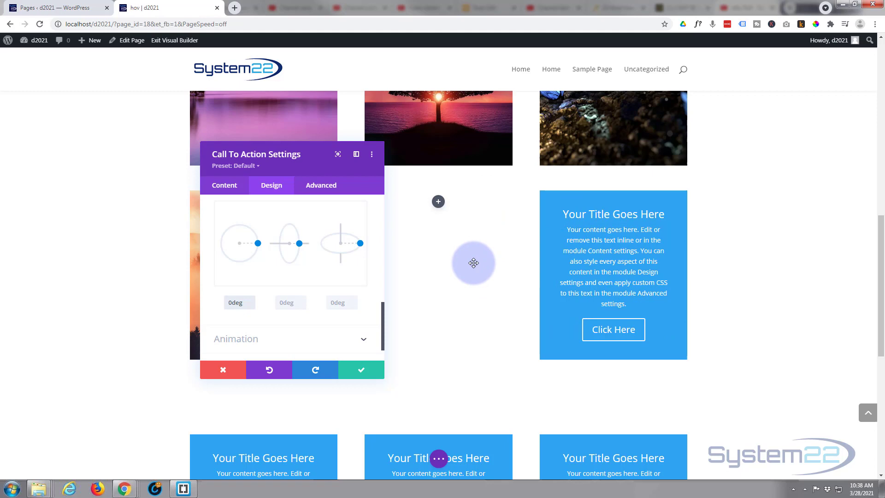
Save the module, then open the third column's settings at its Background Image options.
left_click(362, 370)
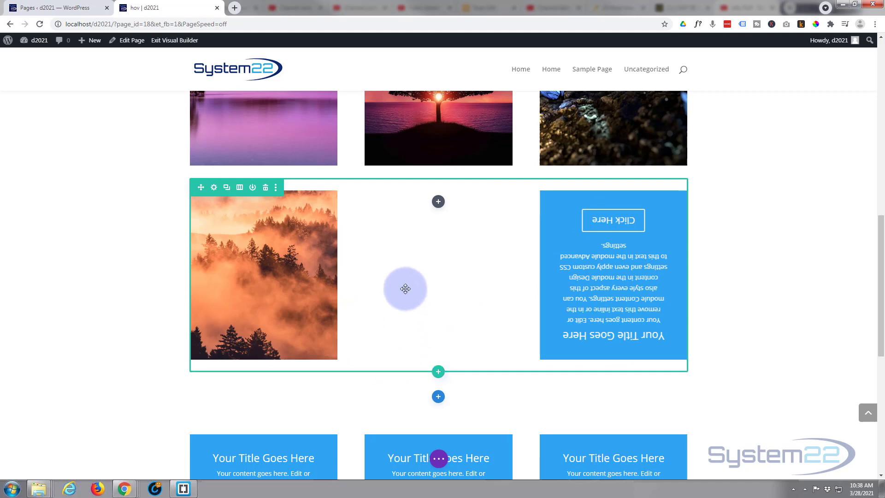
left_click(215, 188)
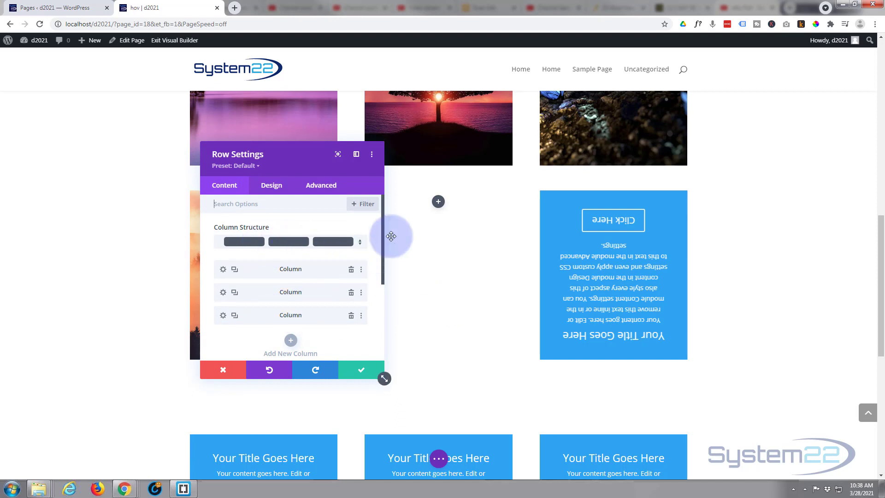
left_click(222, 316)
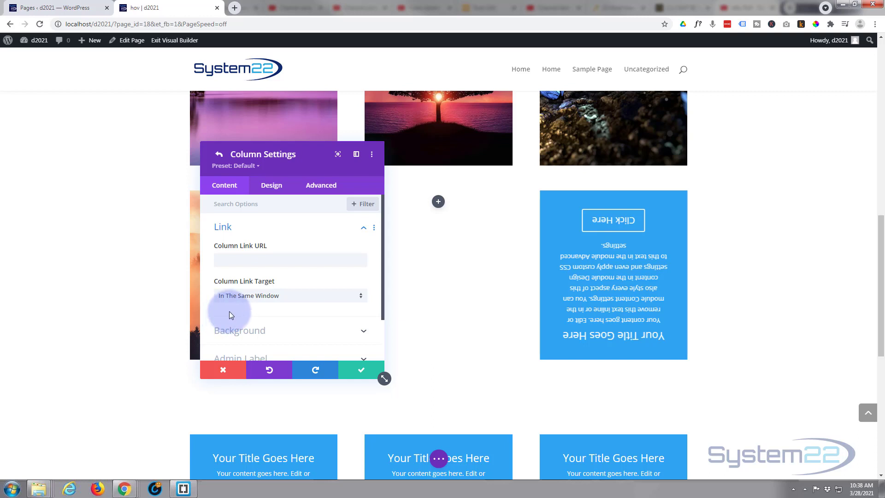
scroll(228, 311, "down", 1)
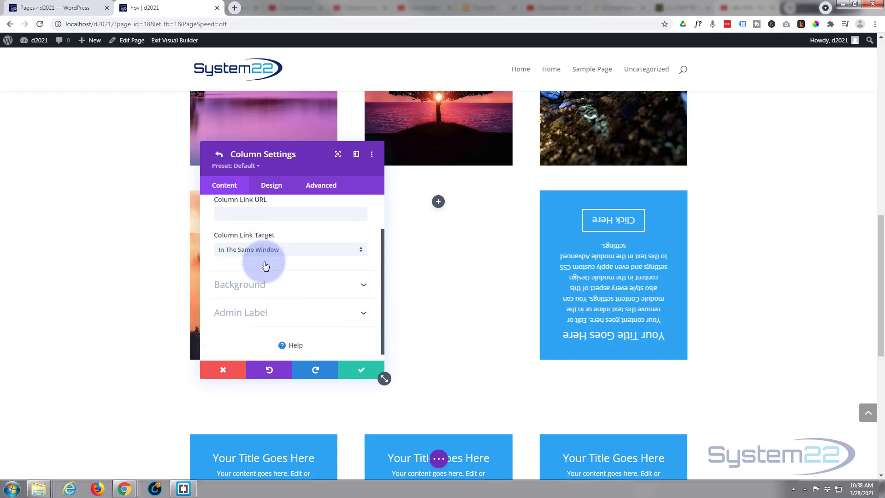
left_click(286, 285)
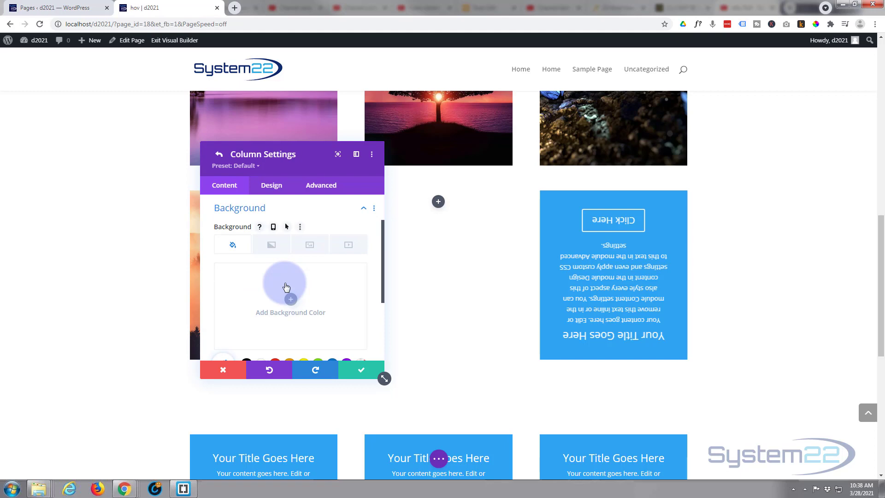
left_click(309, 245)
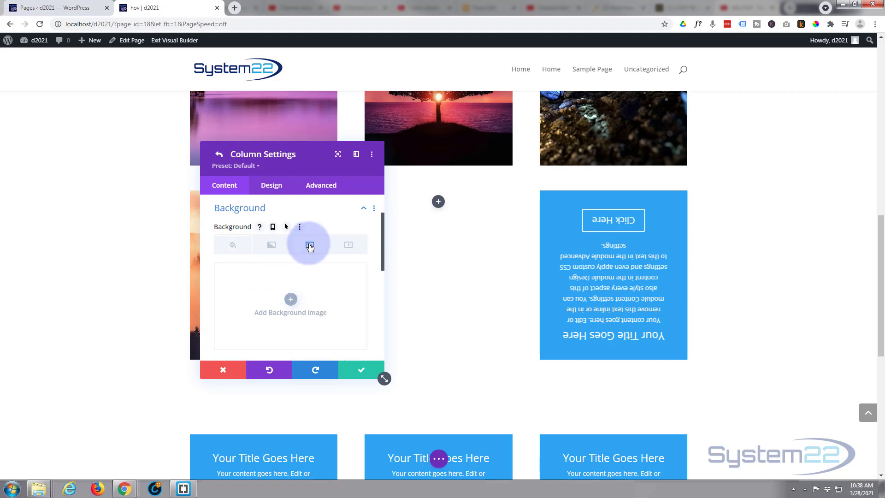
left_click(290, 300)
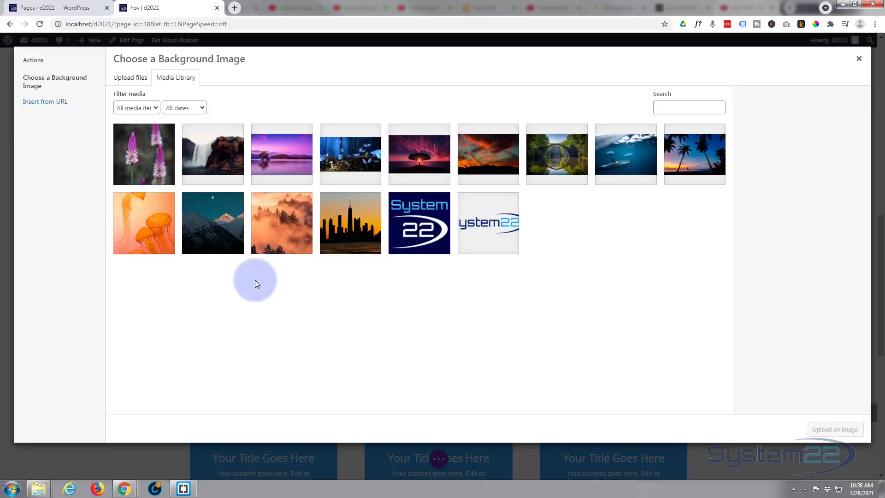
left_click(119, 147)
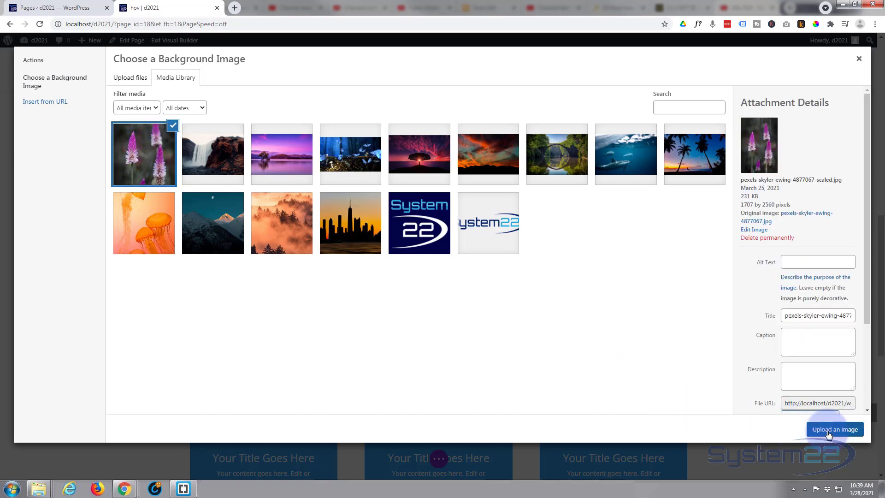
left_click(828, 434)
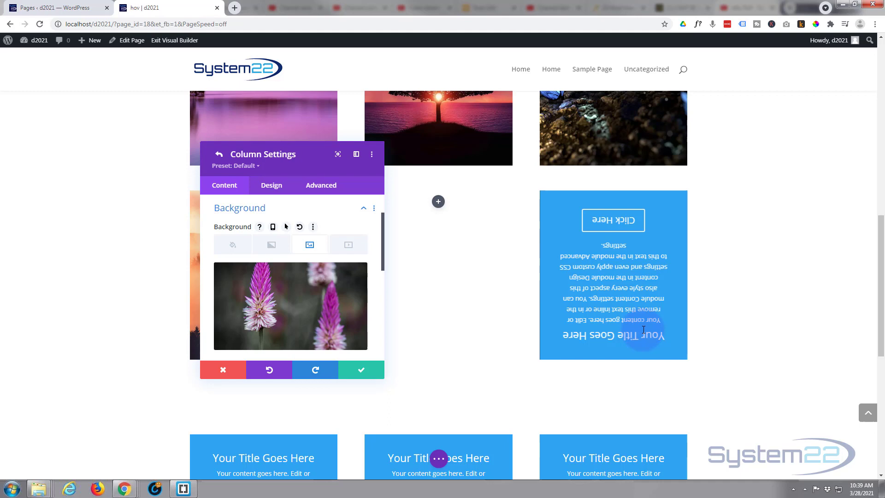
mouse_move(247, 268)
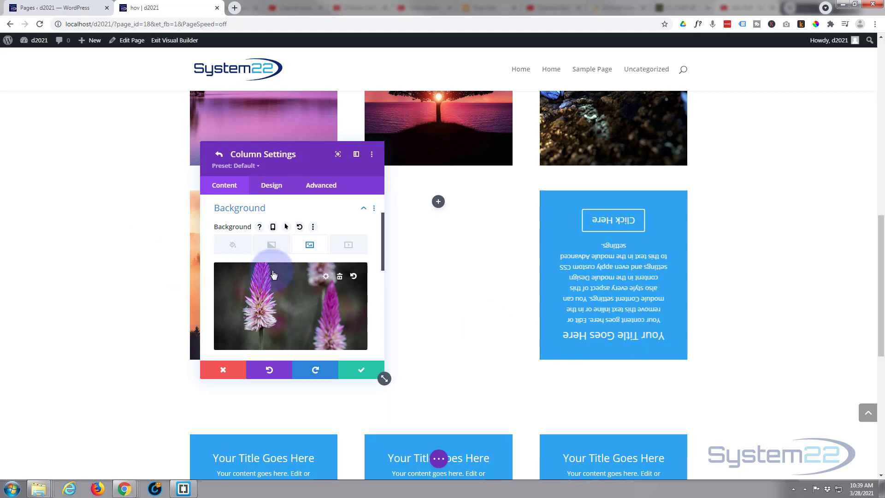
left_click_drag(311, 168, 427, 185)
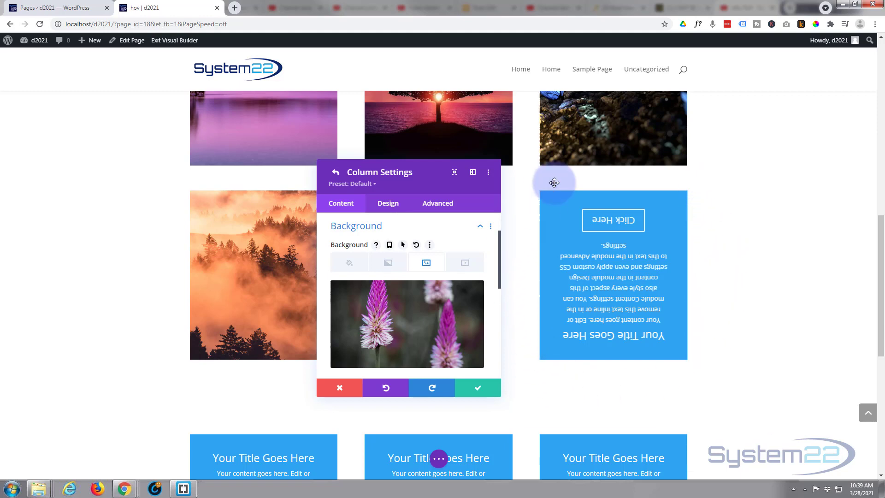
Set the third column's horizontal and vertical overflow to Hidden and save the column.
left_click(437, 204)
left_click(394, 300)
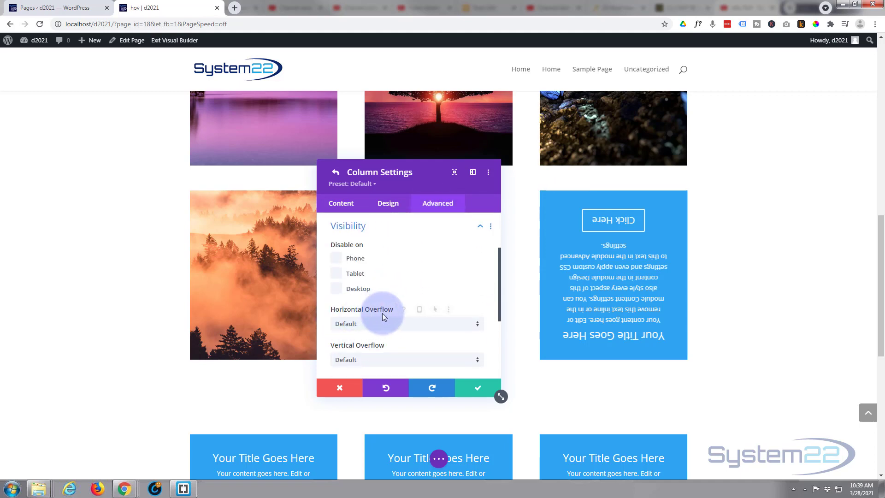
scroll(419, 288, "down", 1)
left_click(416, 280)
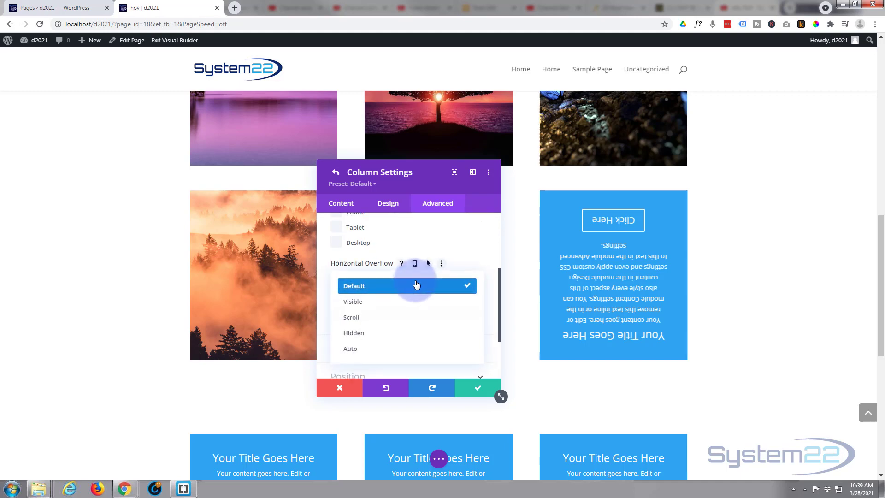
left_click(389, 331)
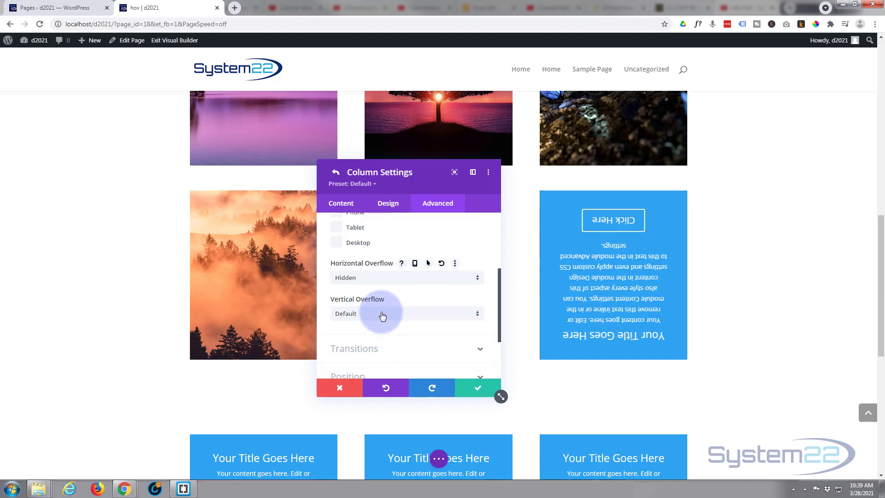
left_click(382, 312)
left_click(365, 372)
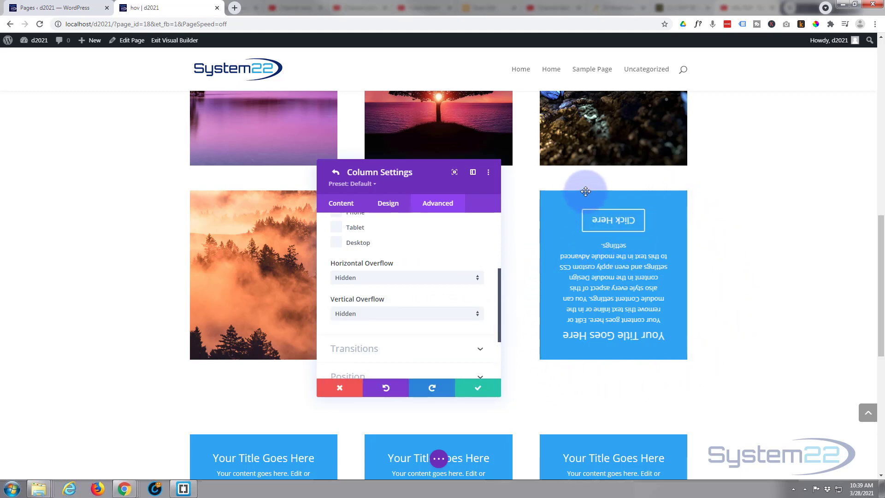
left_click(471, 389)
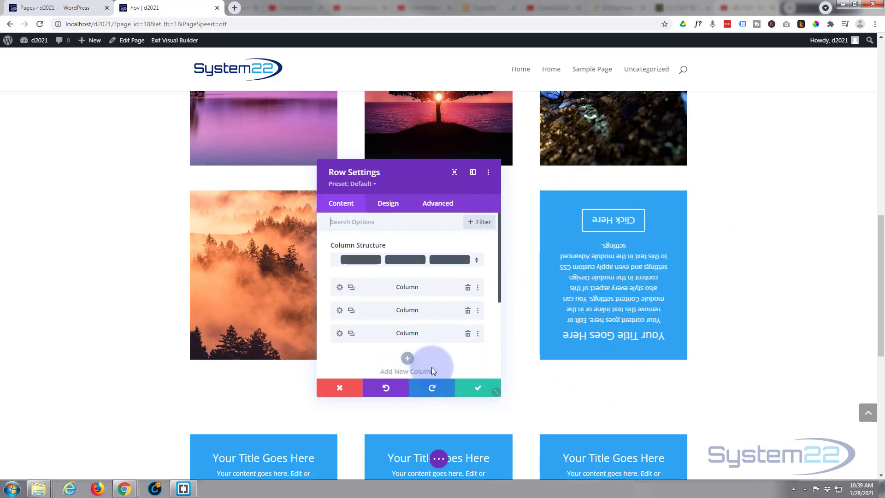
Save the row settings and reopen the Call To Action module's settings.
left_click(476, 388)
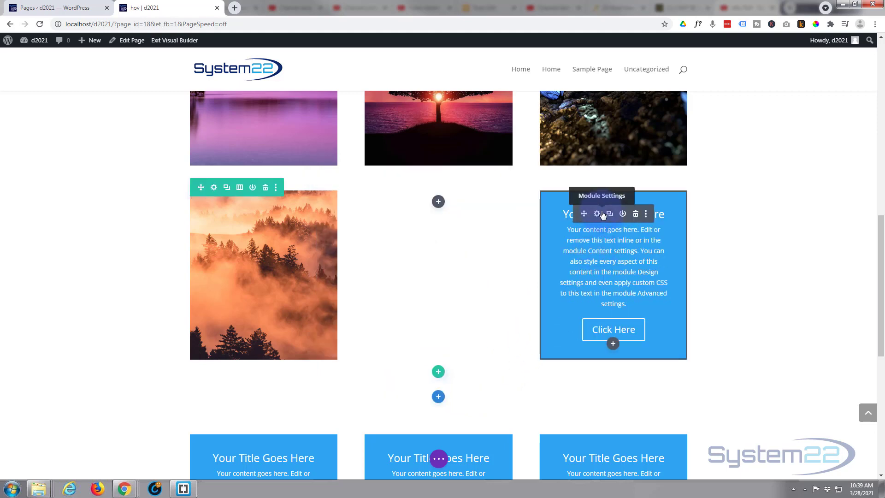
left_click(597, 214)
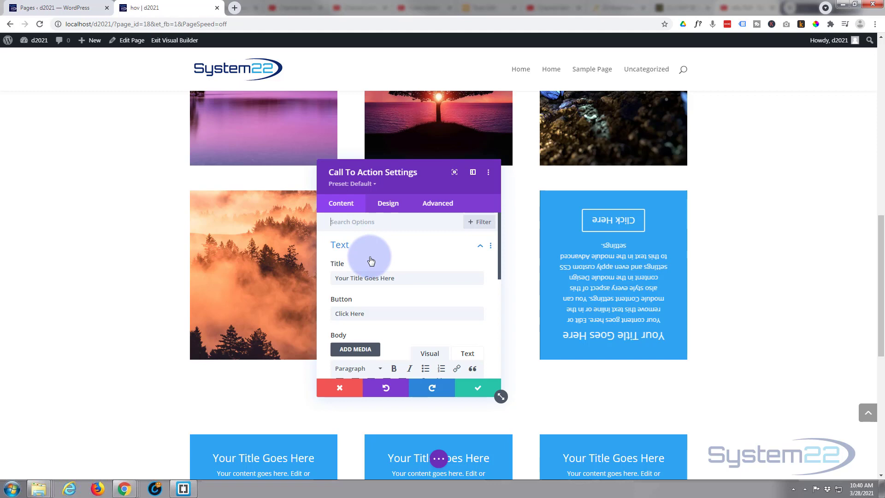
scroll(372, 252, "down", 3)
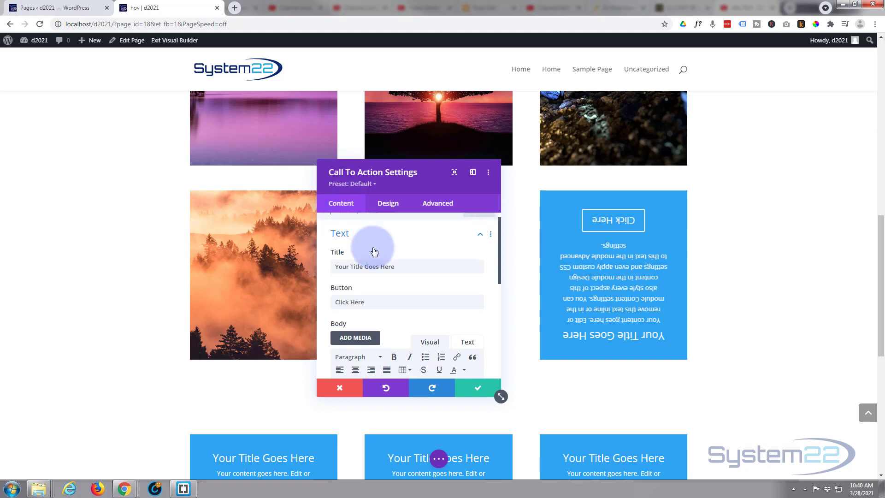
Expand the module's background options and try a grey colour with reduced opacity.
scroll(373, 251, "down", 2)
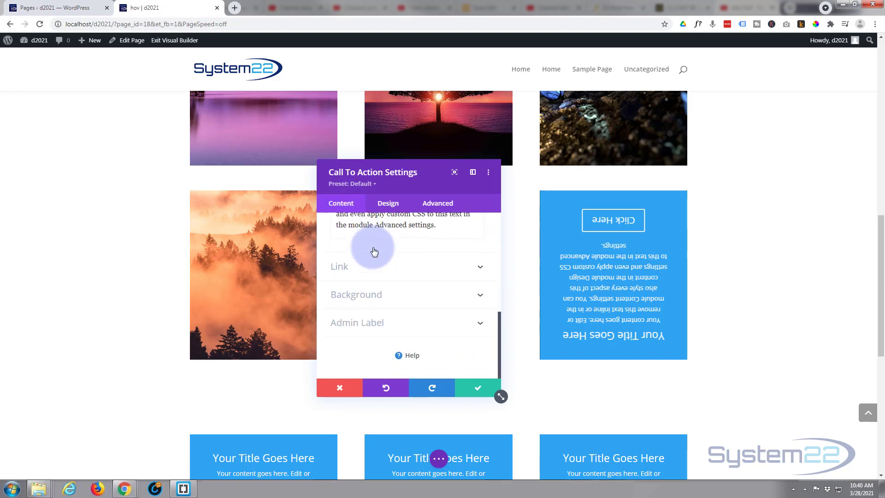
left_click(404, 295)
scroll(377, 291, "down", 3)
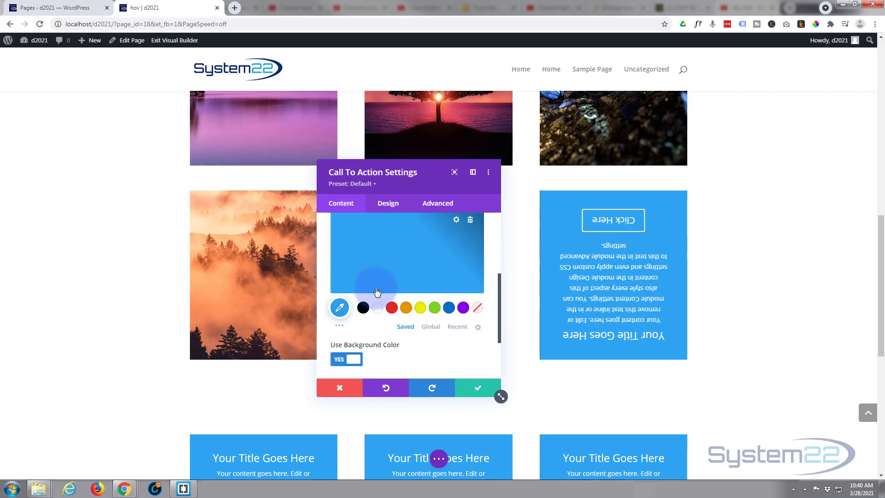
scroll(376, 291, "up", 1)
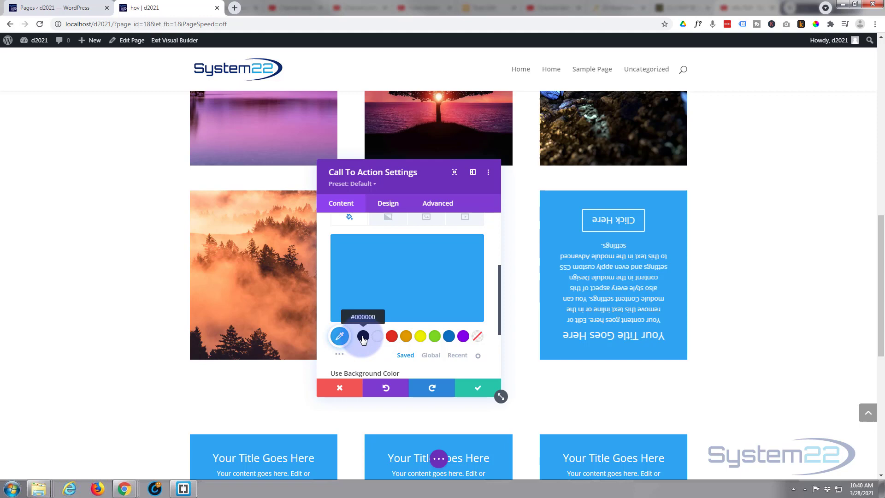
left_click(363, 338)
left_click(428, 278)
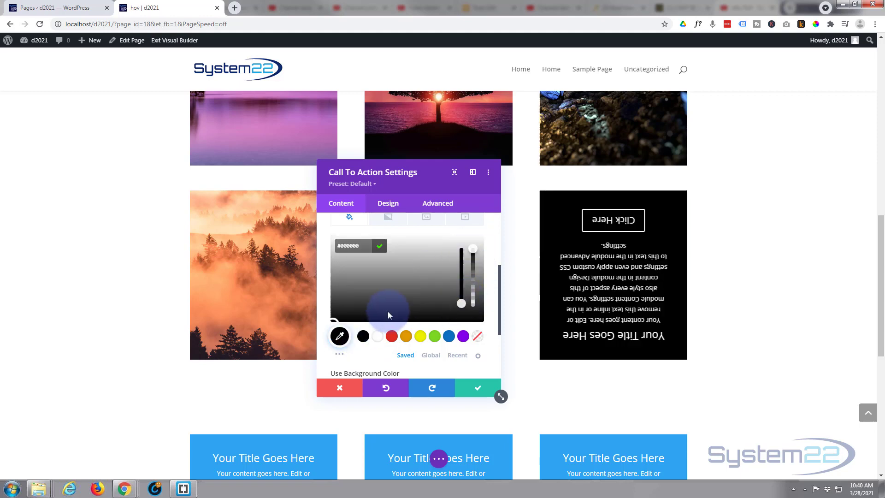
left_click(364, 335)
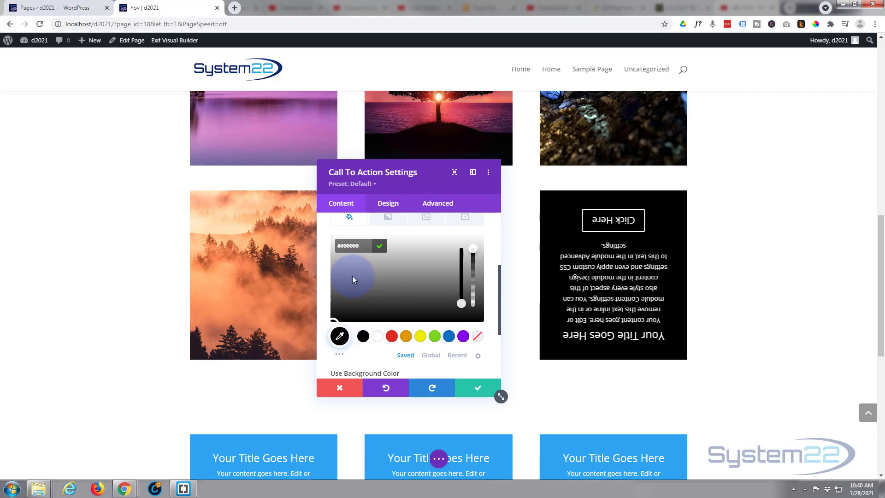
left_click(390, 274)
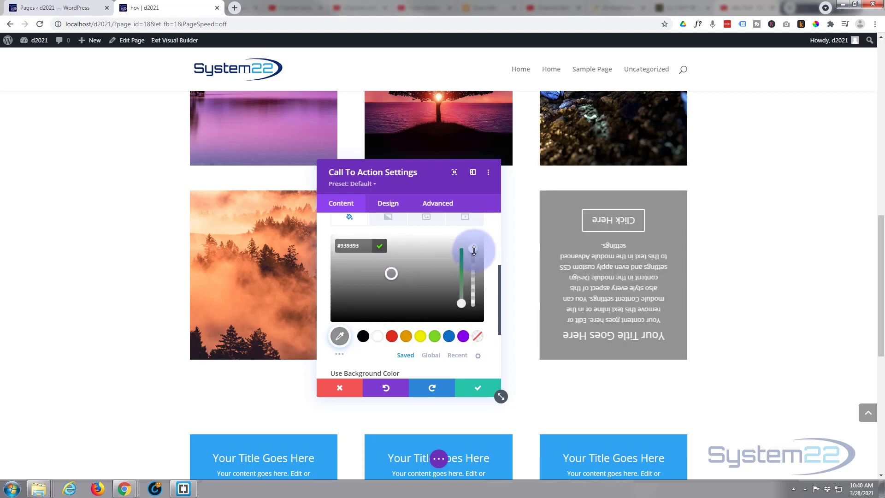
left_click_drag(473, 250, 476, 275)
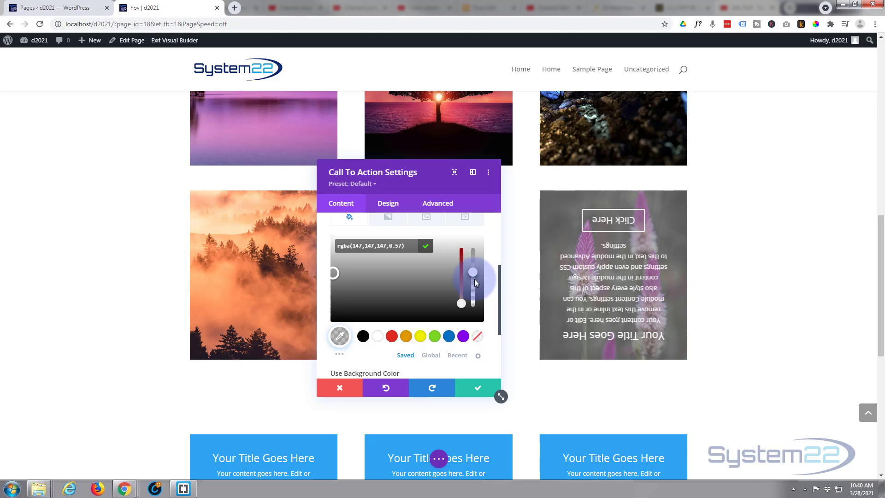
left_click_drag(475, 282, 475, 288)
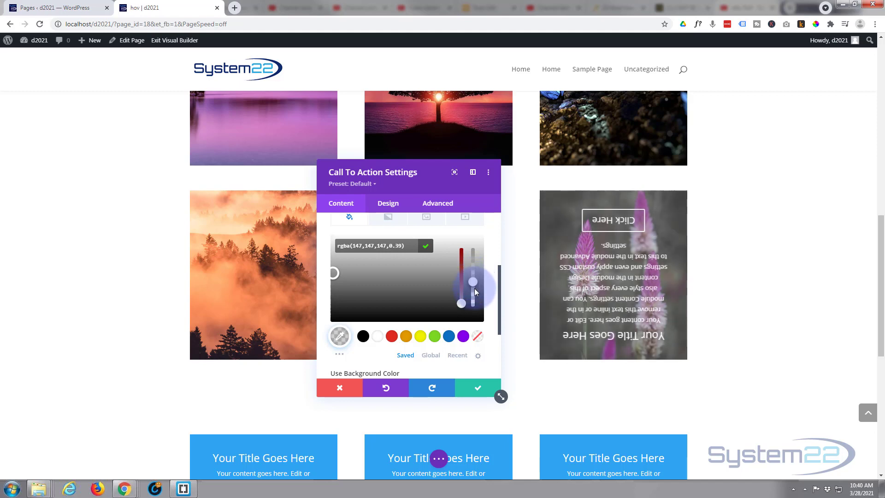
Change the background to black with opacity lowered to about 0.43.
left_click(363, 336)
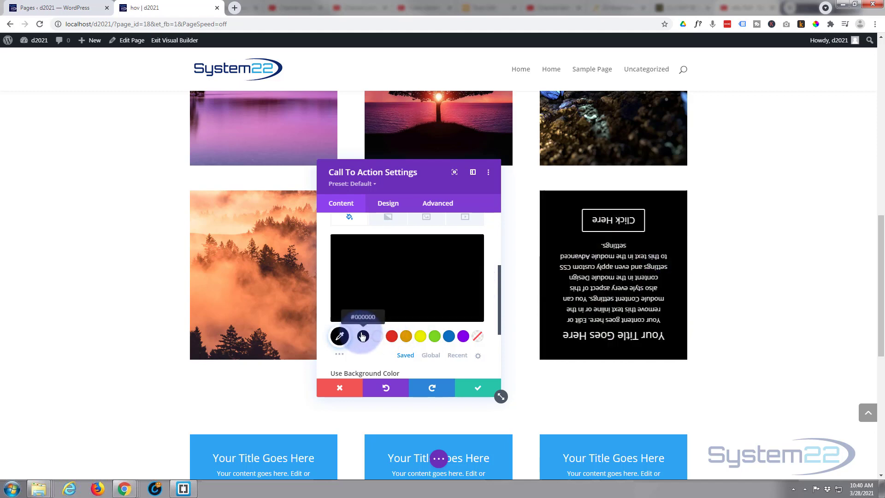
left_click(457, 267)
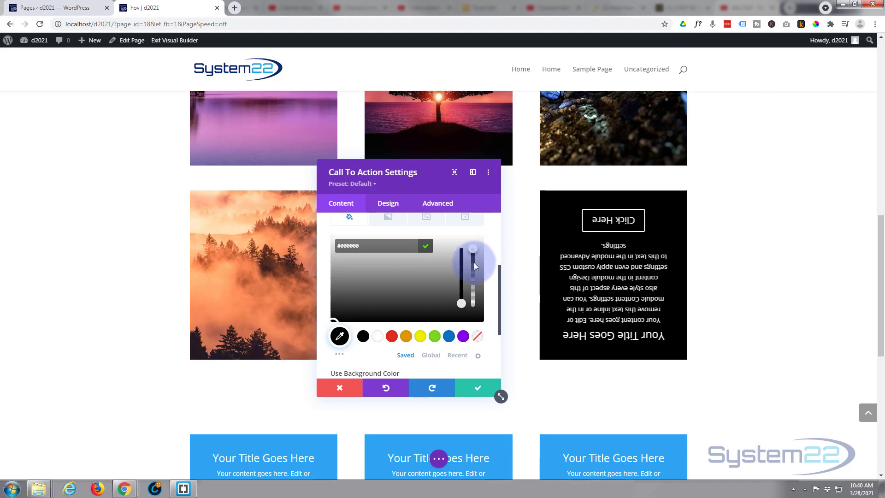
left_click_drag(473, 253, 470, 290)
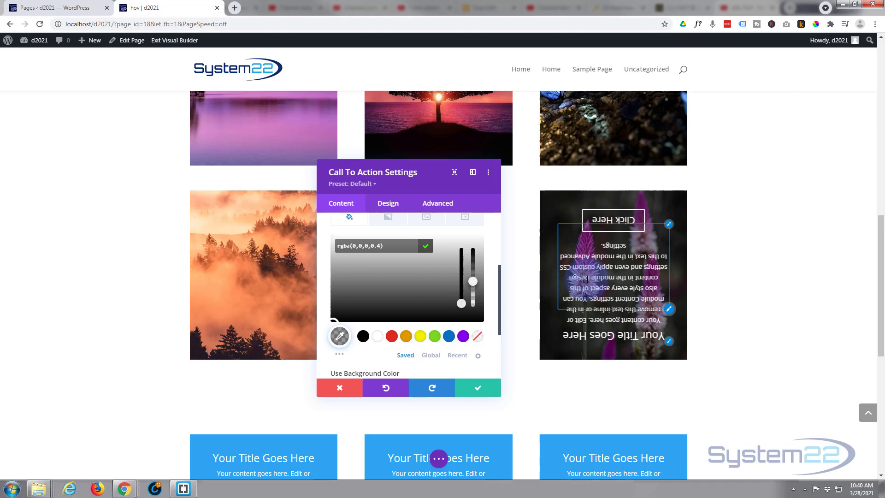
left_click(475, 281)
left_click_drag(474, 281, 473, 280)
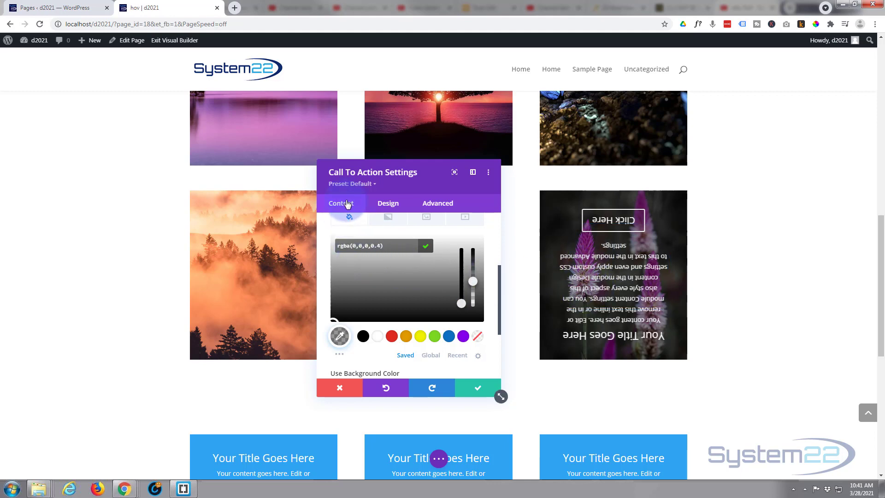
Under Design > Filters, set module opacity to 0% normally and 100% on hover.
left_click(389, 204)
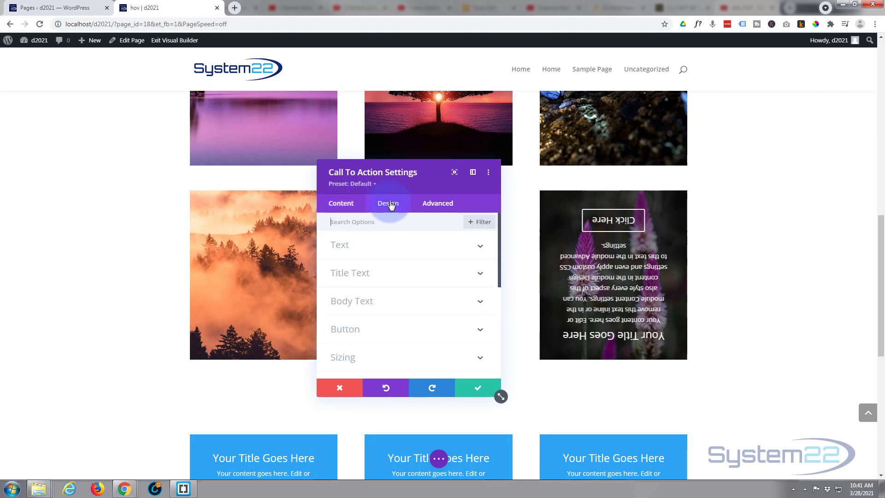
scroll(404, 277, "down", 1)
scroll(407, 277, "down", 3)
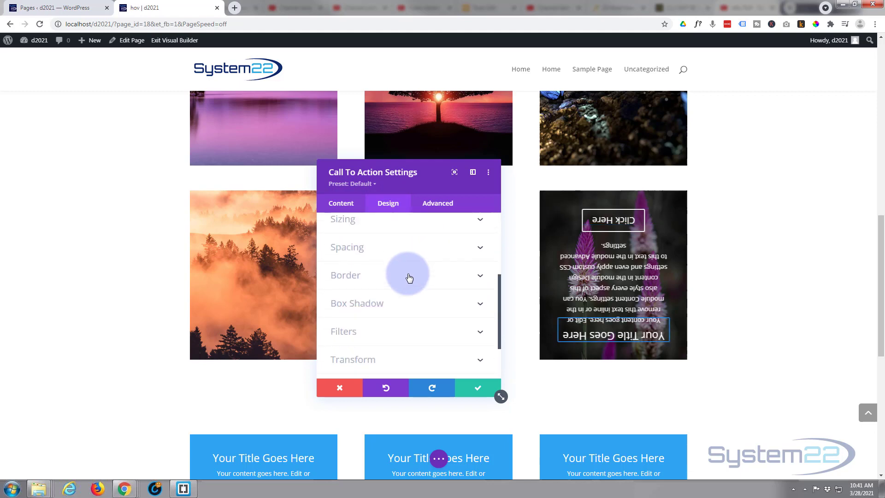
left_click(405, 279)
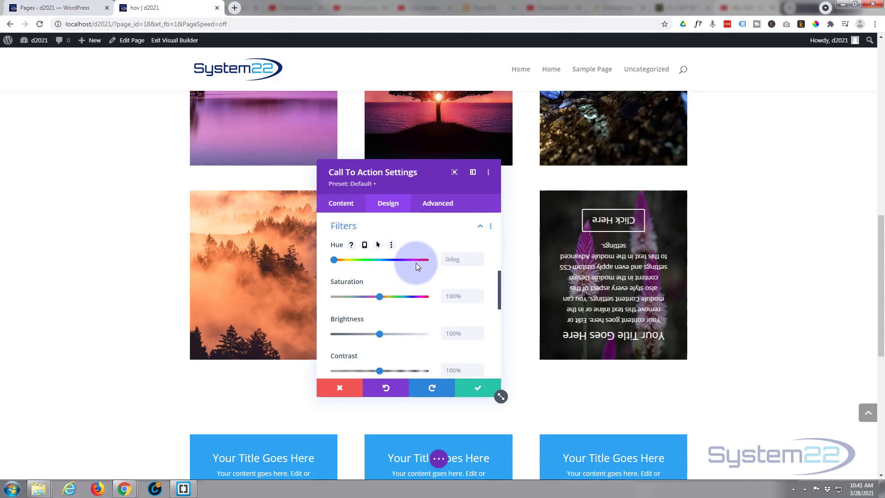
scroll(415, 262, "down", 2)
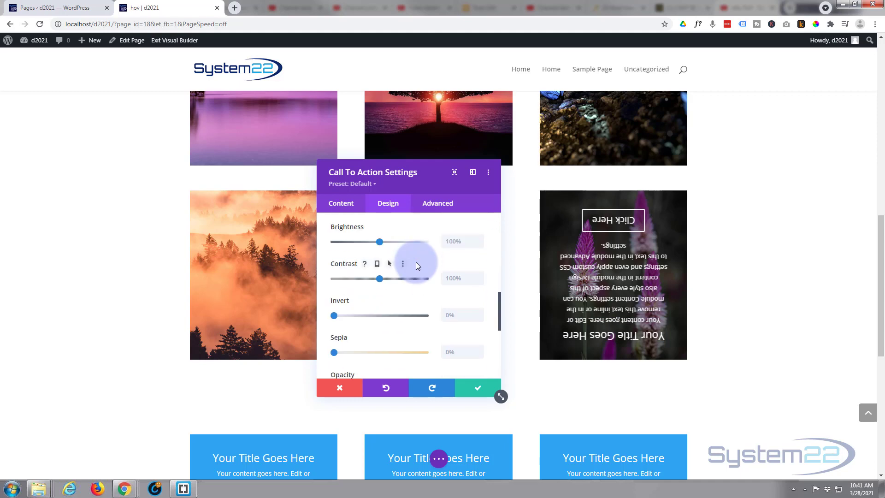
scroll(415, 262, "down", 1)
scroll(415, 262, "down", 2)
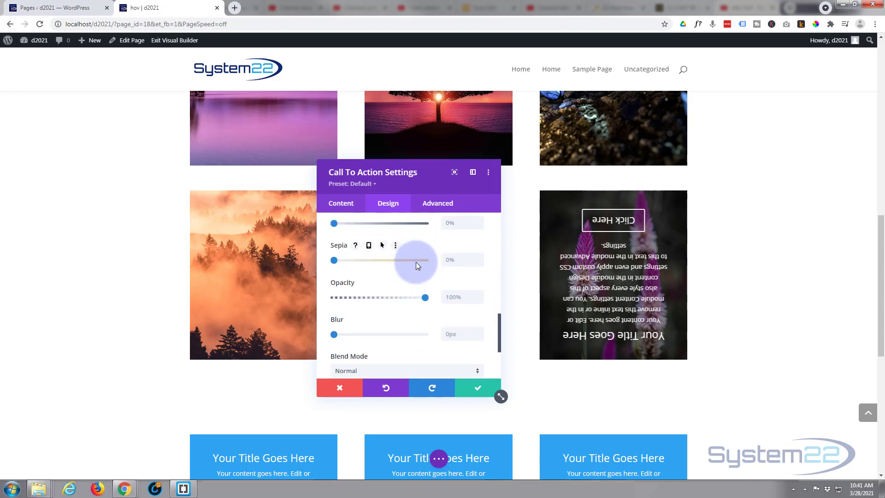
scroll(416, 248, "down", 1)
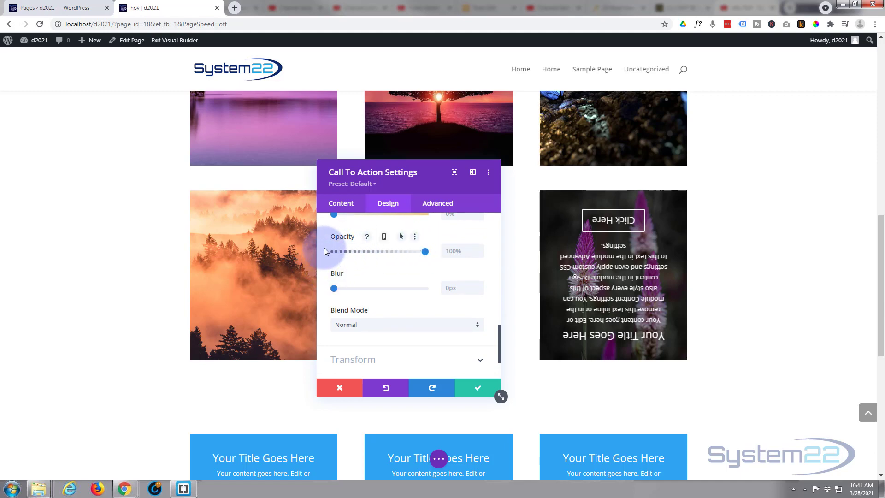
left_click(389, 237)
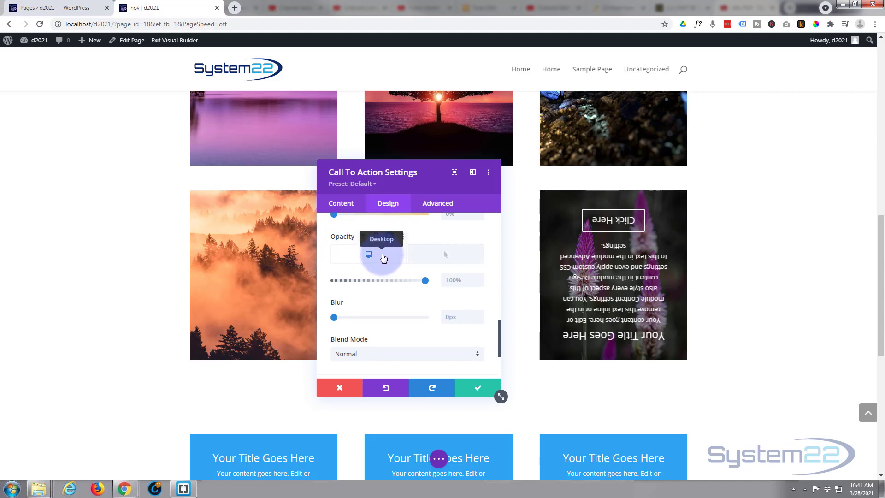
left_click_drag(425, 280, 314, 267)
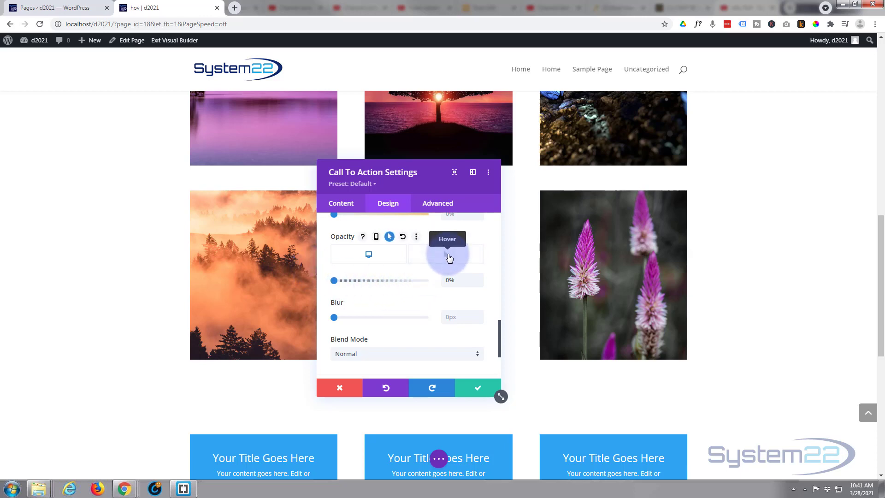
left_click(449, 257)
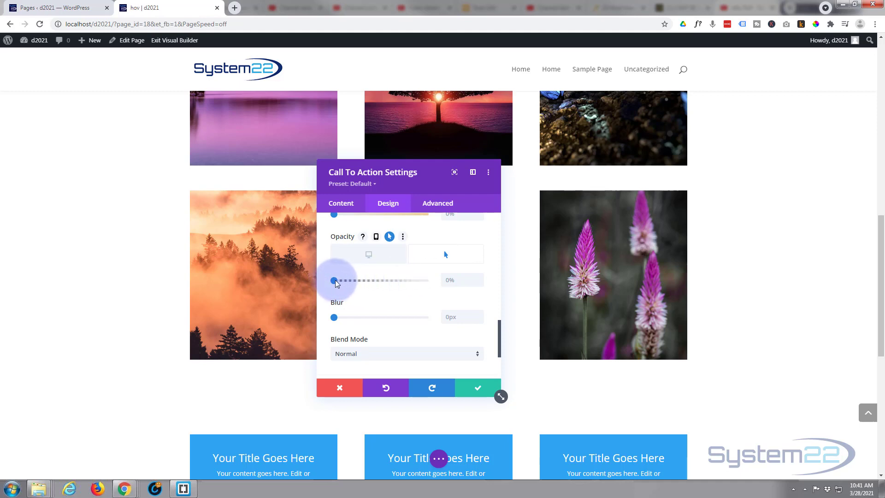
left_click_drag(335, 280, 440, 286)
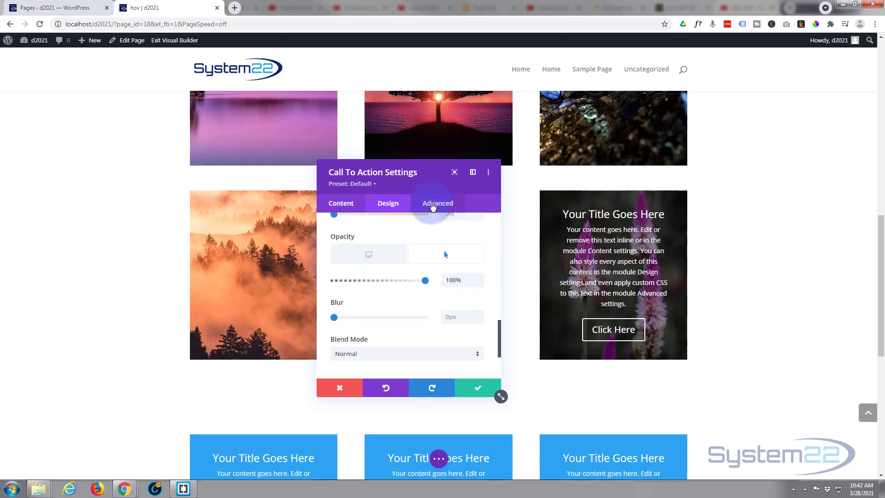
In the Call To Action module's Advanced transitions, set a 750ms duration and the Ease-In-Out speed curve.
left_click(439, 206)
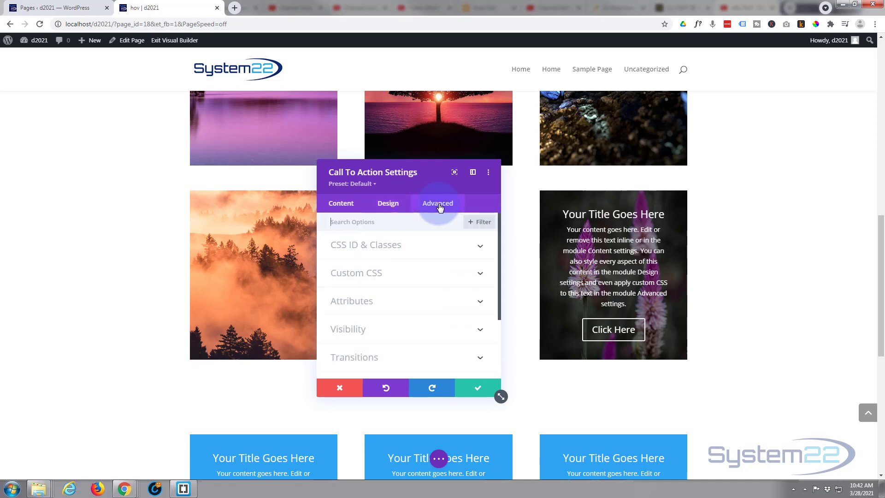
scroll(422, 253, "down", 2)
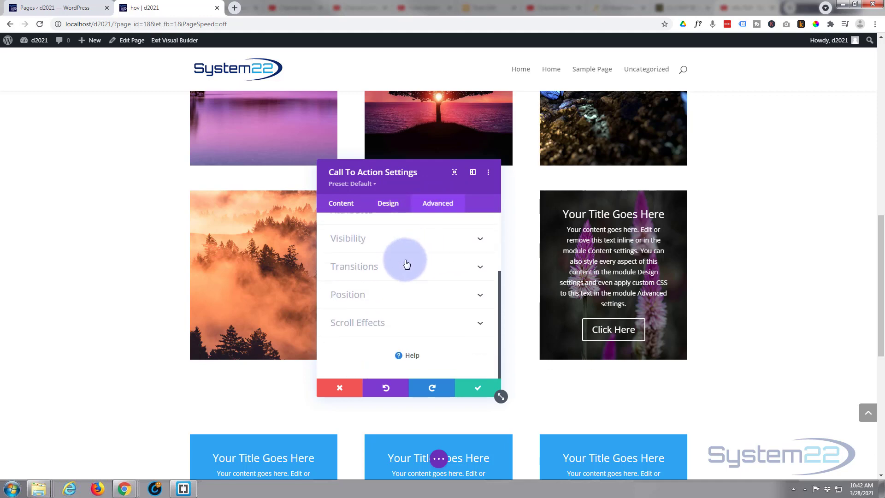
left_click(353, 265)
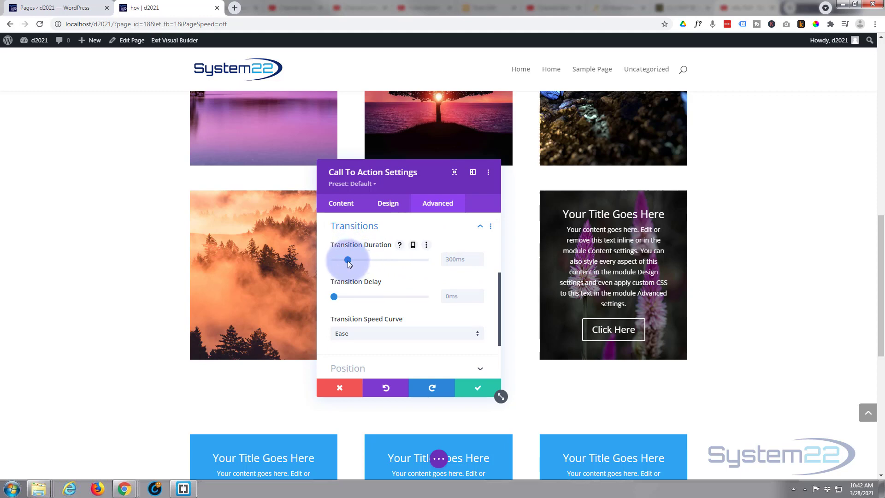
left_click_drag(348, 264, 368, 264)
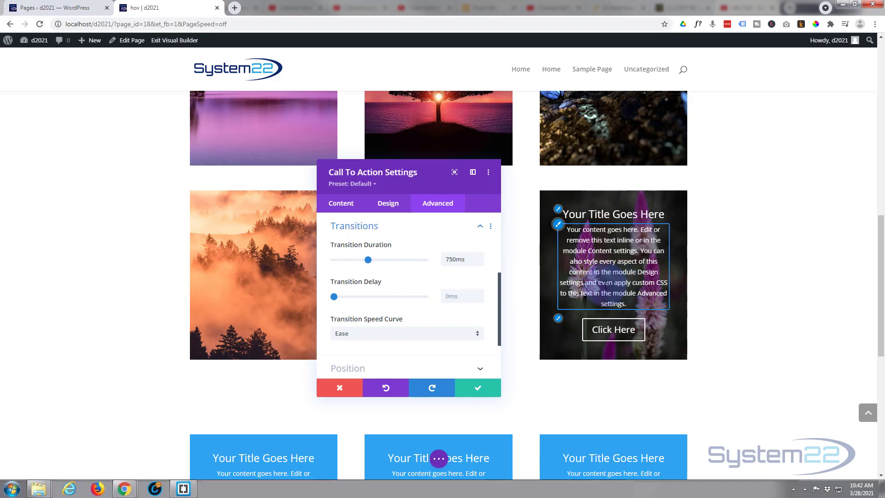
left_click(453, 297)
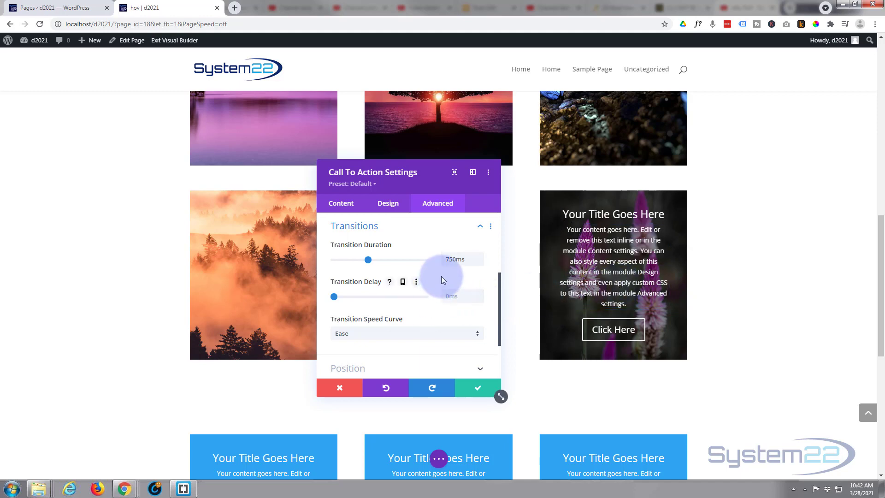
scroll(443, 279, "down", 2)
left_click(386, 292)
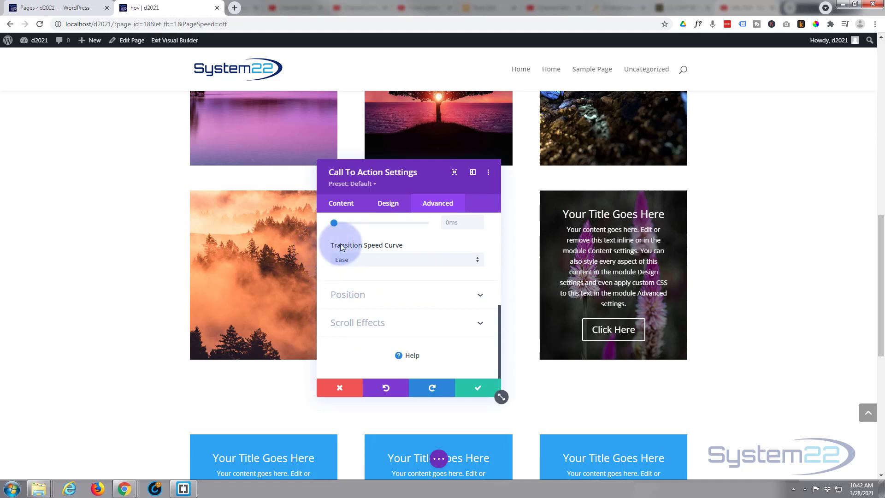
left_click(376, 266)
left_click(377, 270)
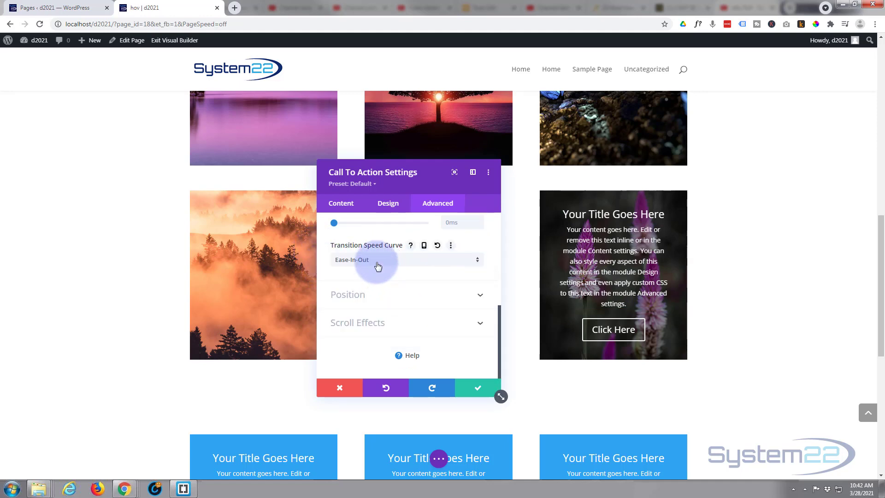
left_click(377, 263)
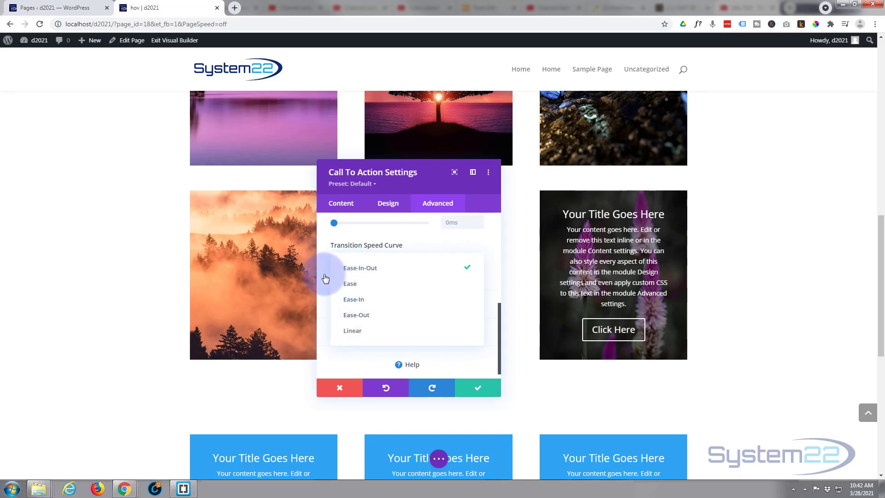
left_click(470, 375)
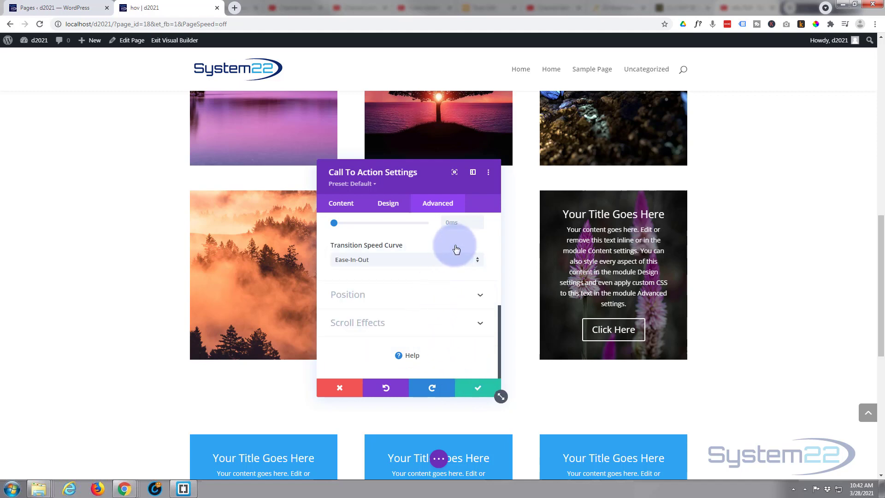
Confirm the module settings, save the page as a draft, and exit the visual builder.
left_click(479, 392)
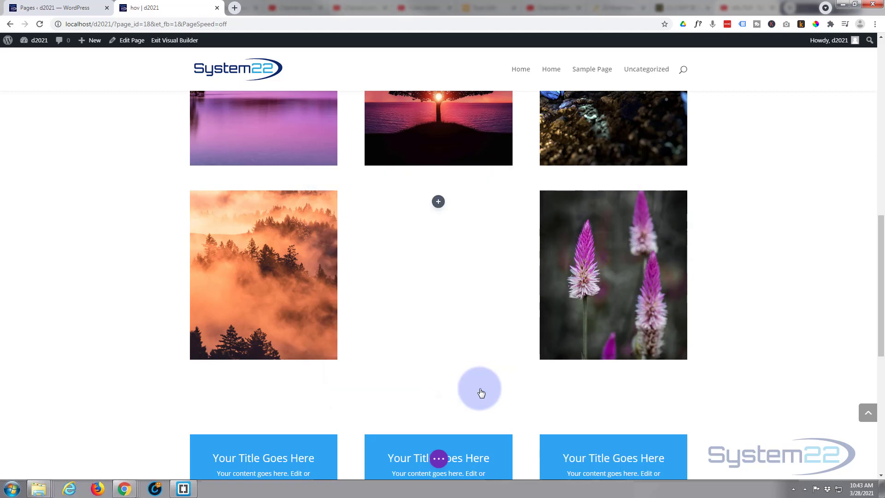
left_click(439, 458)
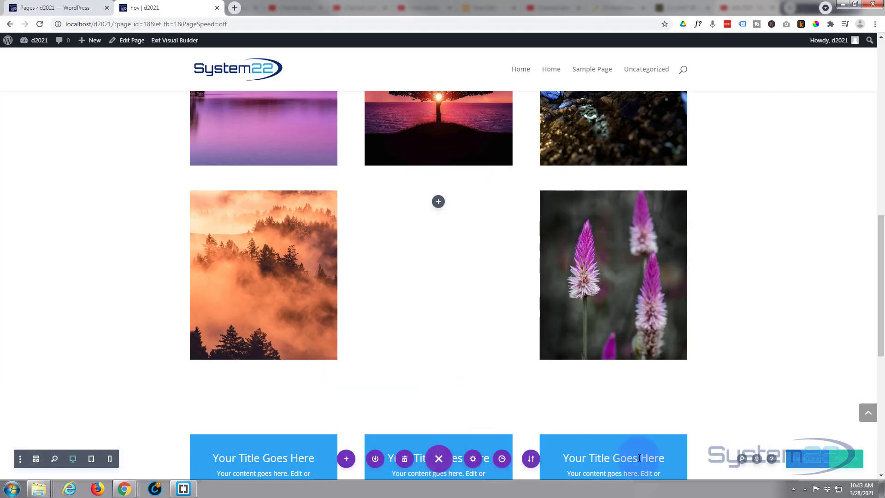
left_click(816, 462)
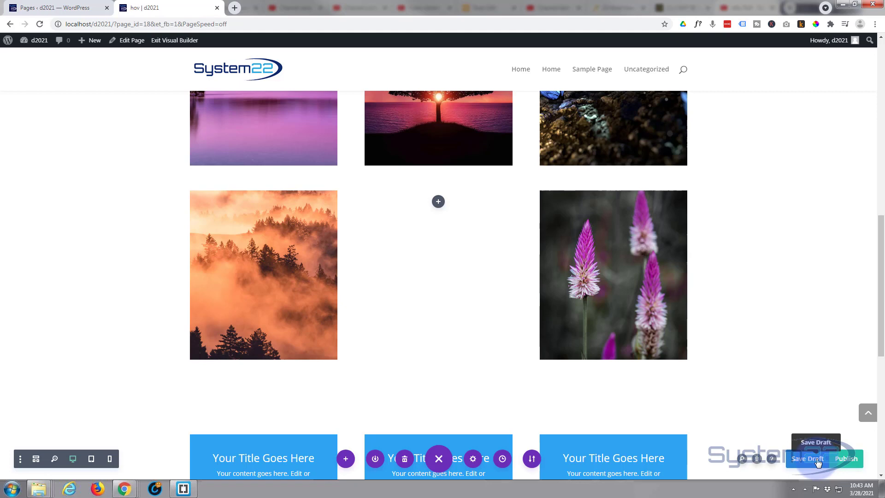
left_click(175, 43)
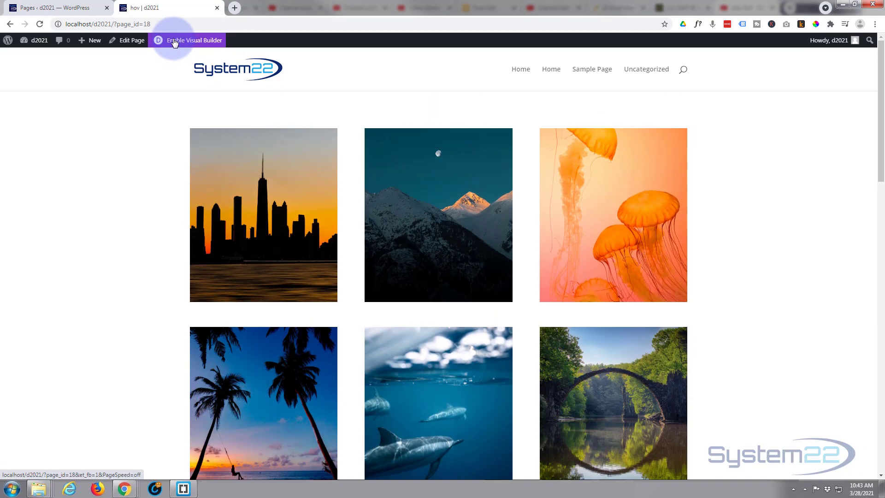
scroll(97, 152, "down", 3)
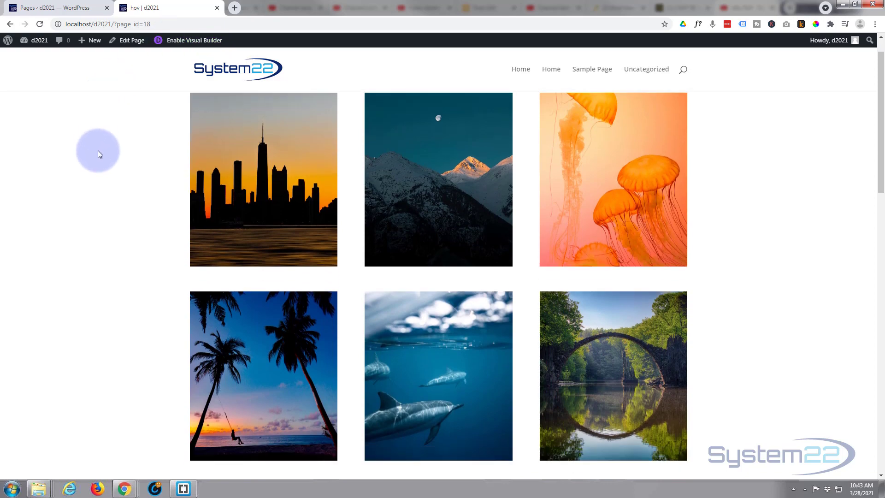
scroll(98, 151, "down", 8)
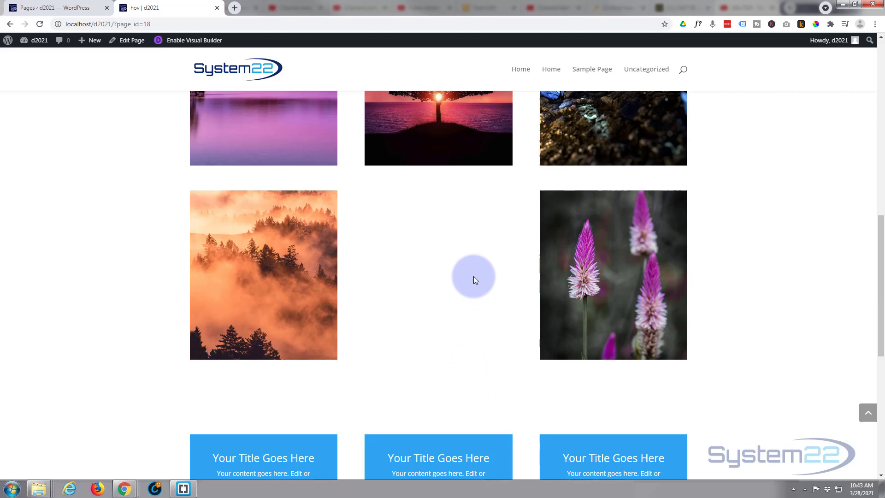
mouse_move(569, 284)
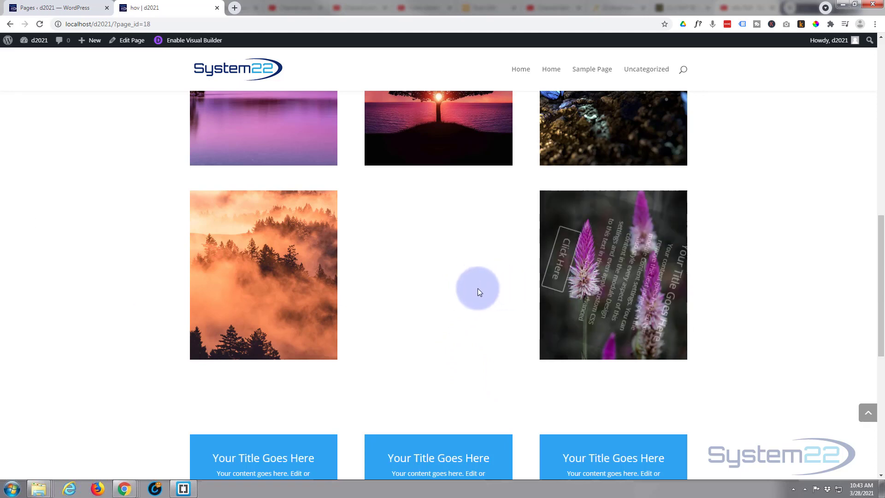
mouse_move(542, 290)
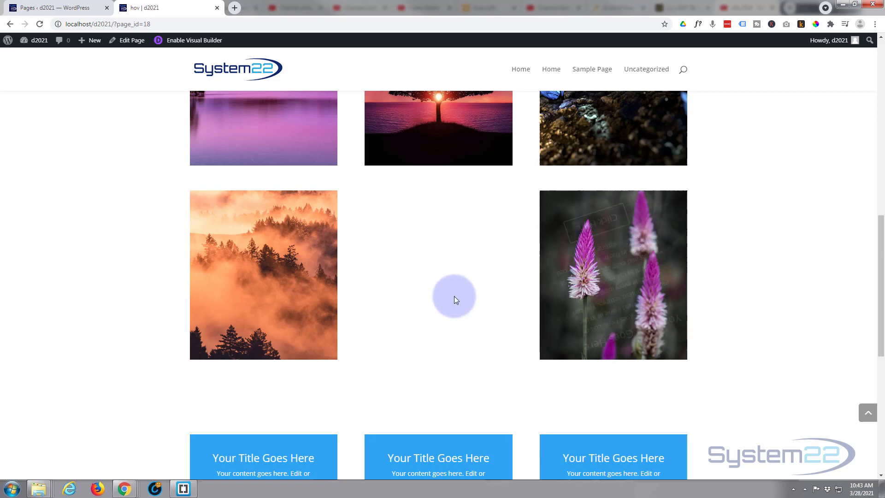
left_click(579, 292)
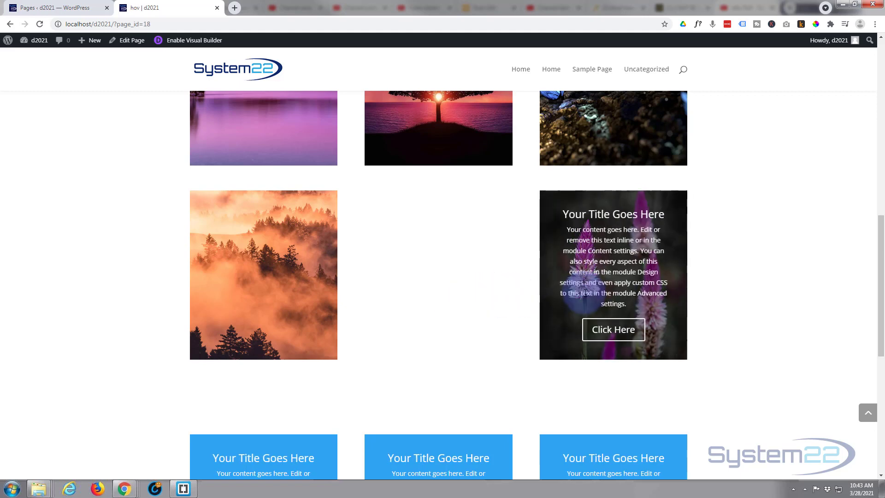